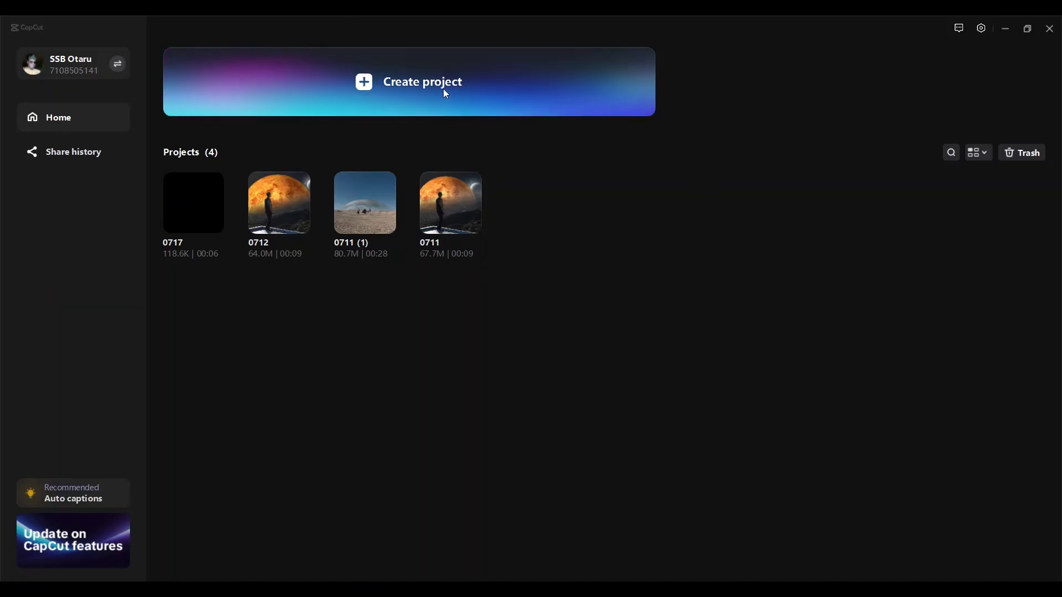
Create a new blank CapCut project, which opens as 0718 with an empty timeline.
{"action": "left_click", "coordinate": [435, 87]}
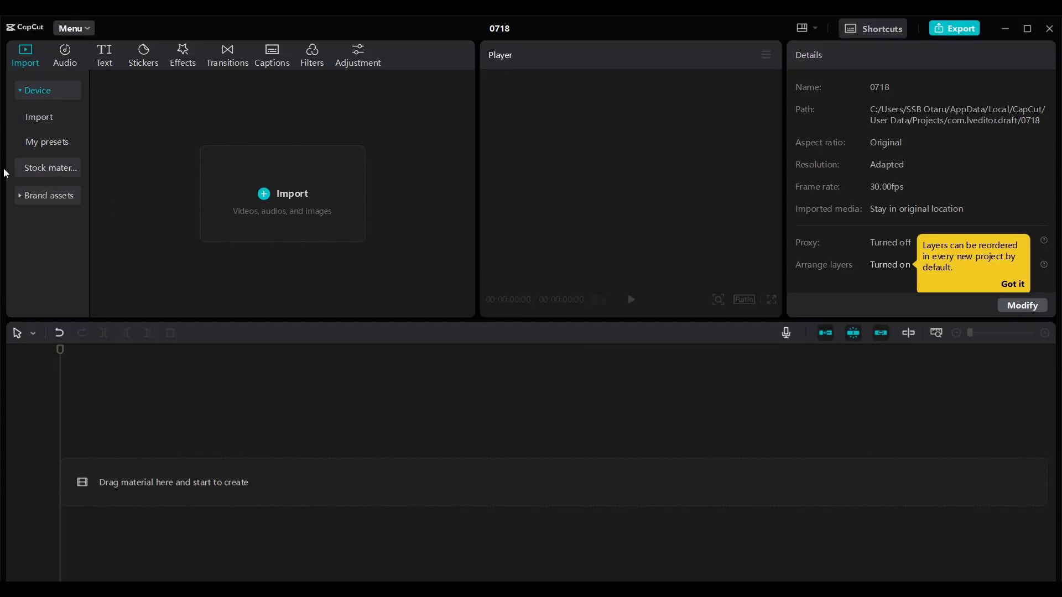
Add the 5-second black Trending stock clip to the timeline.
{"action": "left_click", "coordinate": [59, 169]}
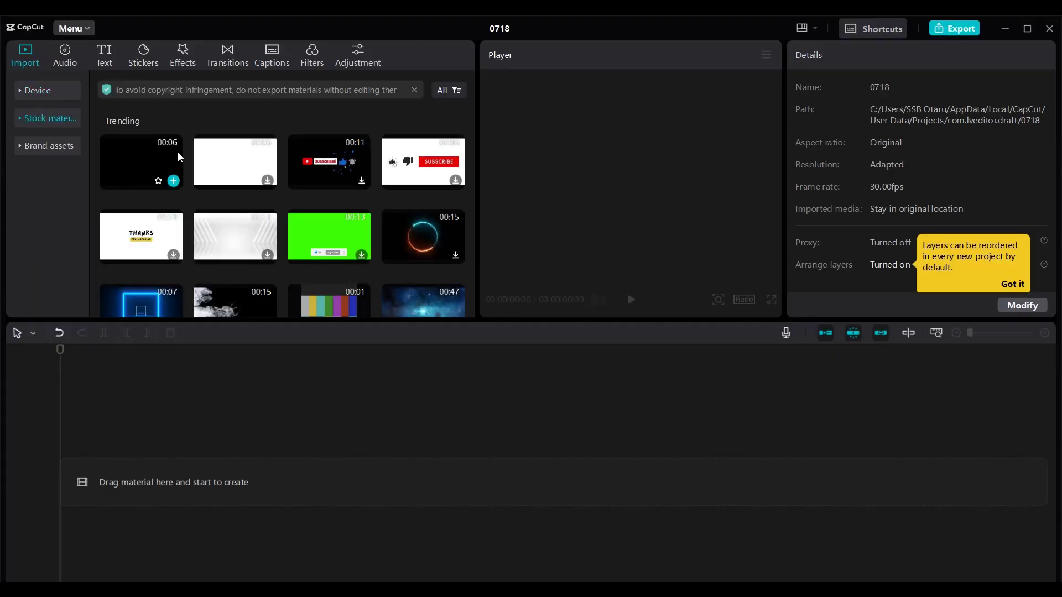
{"action": "mouse_move", "coordinate": [152, 158]}
{"action": "left_click", "coordinate": [173, 181]}
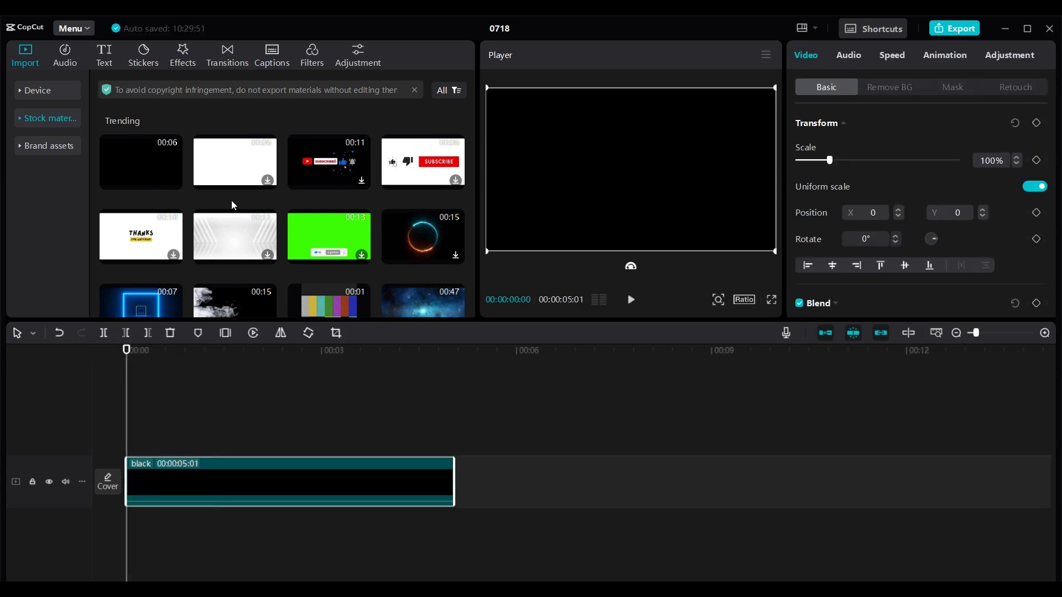
Append the triangle geometric-shapes stock clip after the black clip.
{"action": "scroll", "coordinate": [376, 196], "scroll_direction": "down", "scroll_amount": 10}
{"action": "left_click", "coordinate": [389, 531]}
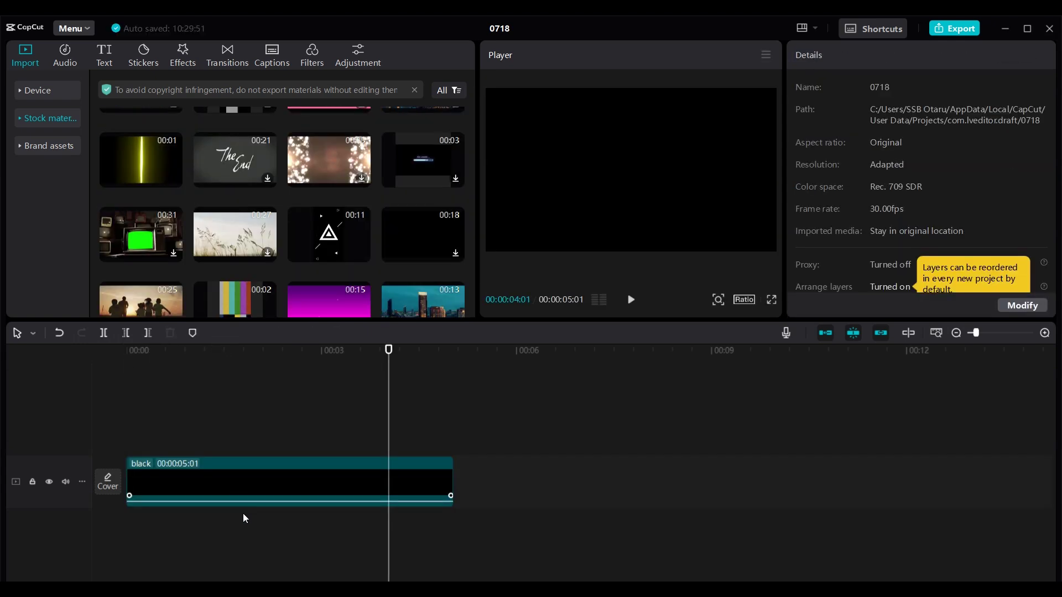
{"action": "mouse_move", "coordinate": [363, 242]}
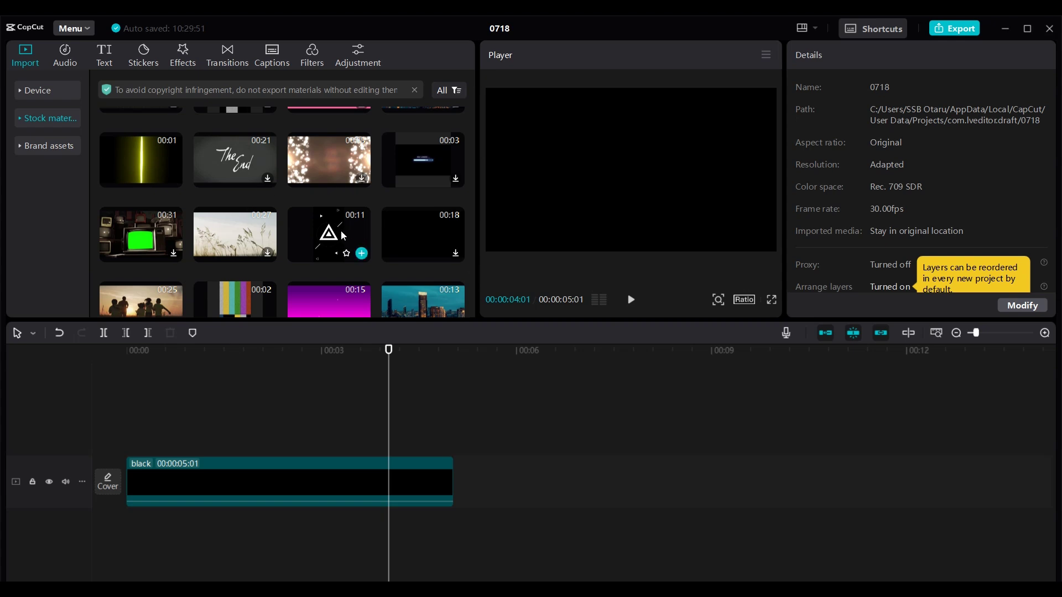
{"action": "left_click", "coordinate": [362, 253]}
{"action": "key", "text": "ctrl+z"}
{"action": "left_click", "coordinate": [362, 253]}
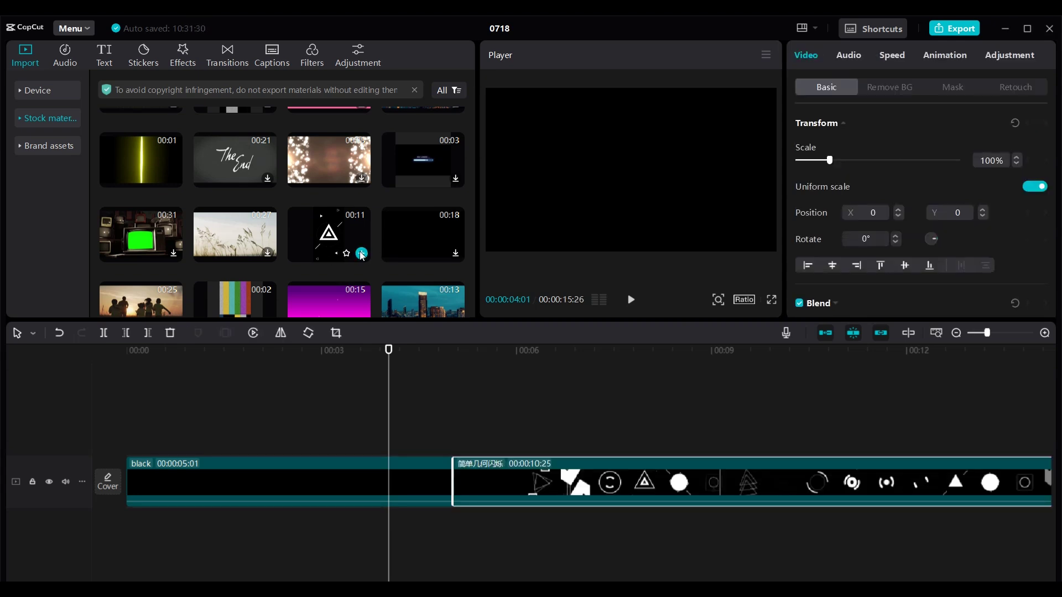
Move the shapes clip to a track above at 00:00, rotate it -90° and scale to 178%.
{"action": "left_click_drag", "start_coordinate": [636, 468], "coordinate": [305, 418]}
{"action": "left_click_drag", "start_coordinate": [139, 351], "coordinate": [171, 410]}
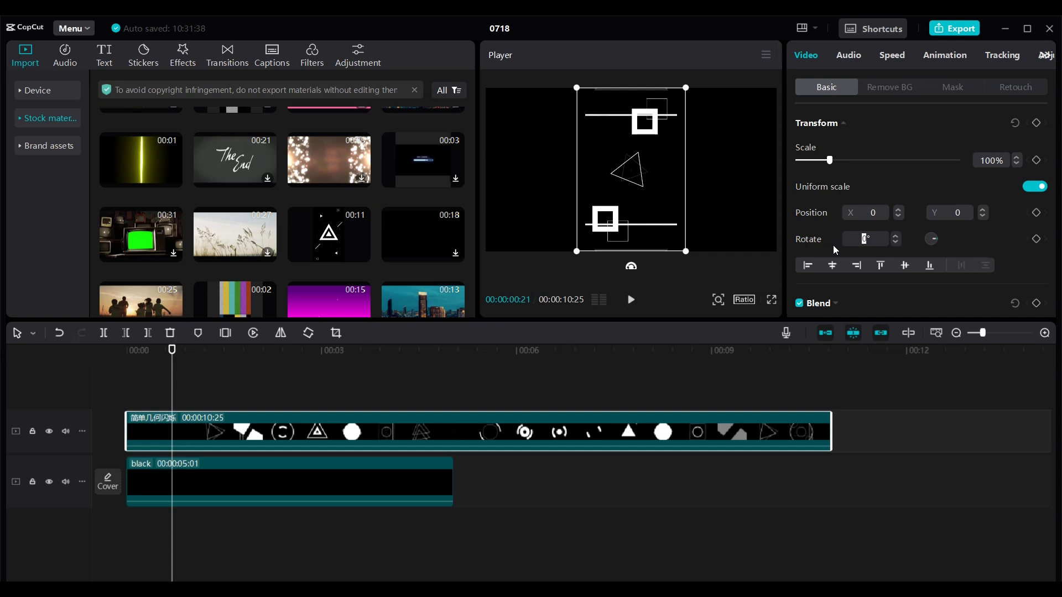
{"action": "type", "text": "-90"}
{"action": "key", "text": "Return"}
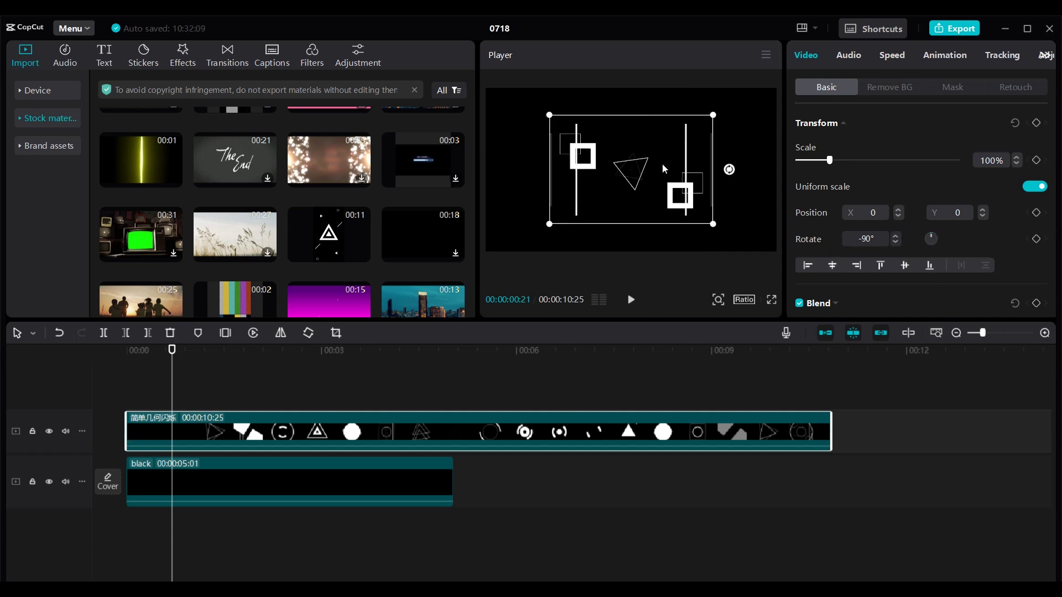
{"action": "left_click_drag", "start_coordinate": [833, 165], "coordinate": [855, 161]}
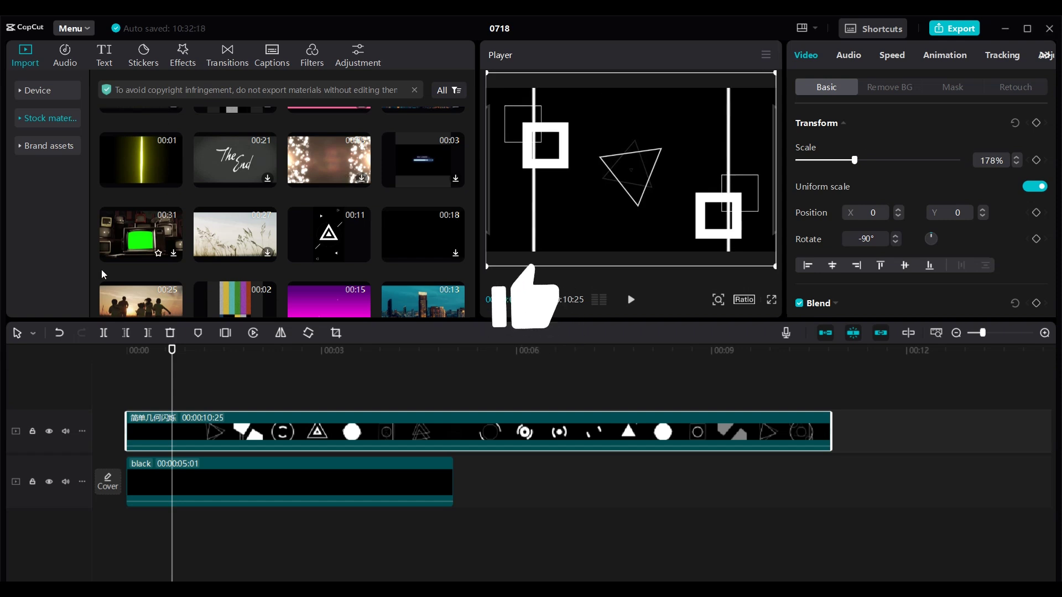
{"action": "left_click_drag", "start_coordinate": [162, 348], "coordinate": [281, 331]}
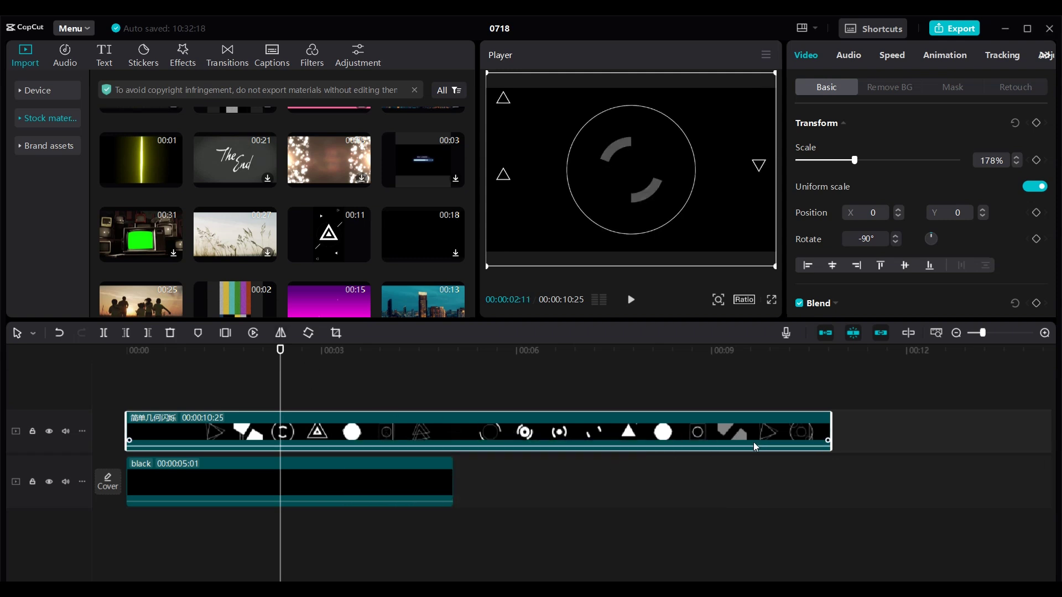
Trim the shapes clip so it ends at about 00:00:02:17.
{"action": "left_click_drag", "start_coordinate": [834, 428], "coordinate": [283, 447]}
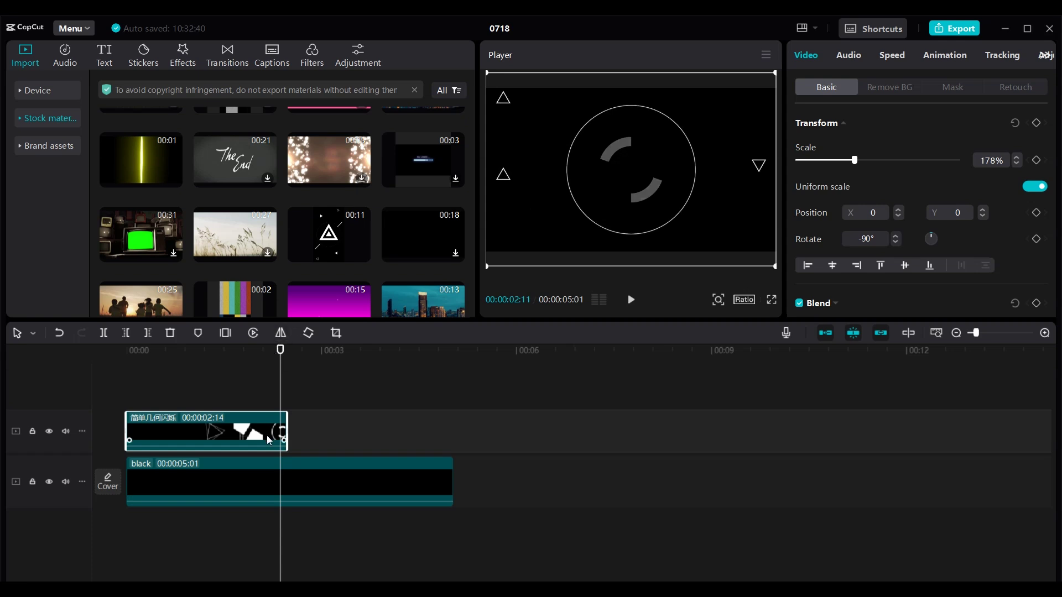
{"action": "left_click_drag", "start_coordinate": [283, 425], "coordinate": [290, 425]}
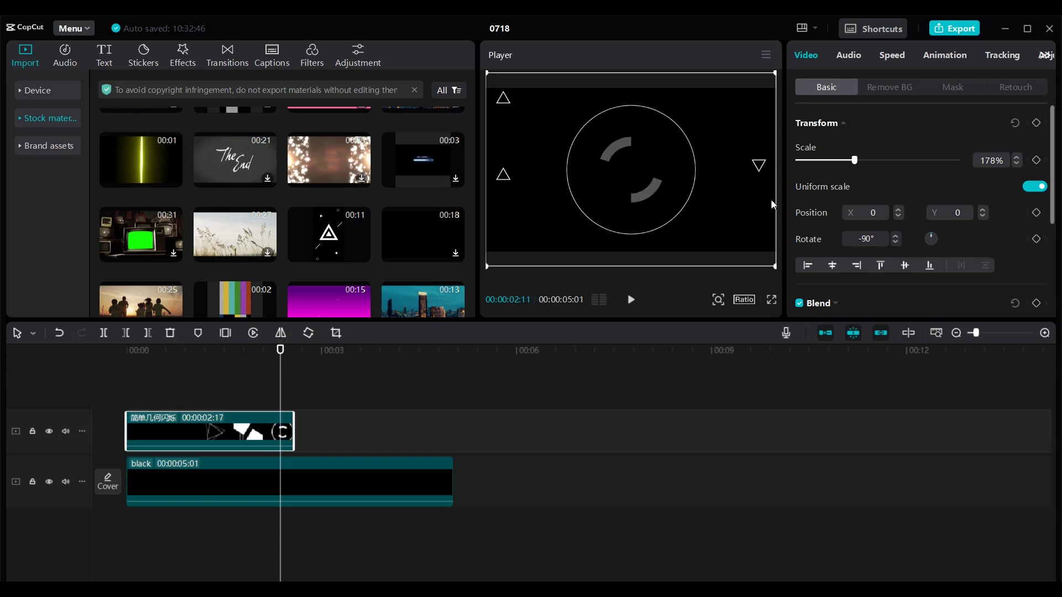
{"action": "scroll", "coordinate": [837, 257], "scroll_direction": "down", "scroll_amount": 2}
Keyframe the shapes clip's opacity to fade from 100% at 02:11 to 0% at its end.
{"action": "left_click", "coordinate": [1036, 250]}
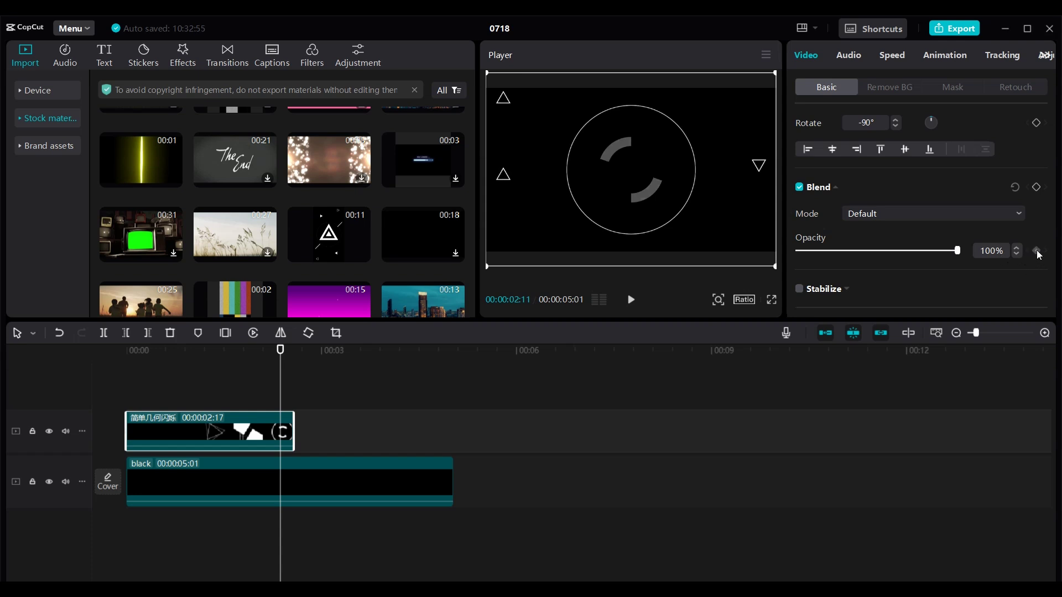
{"action": "left_click", "coordinate": [282, 352]}
{"action": "left_click_drag", "start_coordinate": [284, 355], "coordinate": [293, 353]}
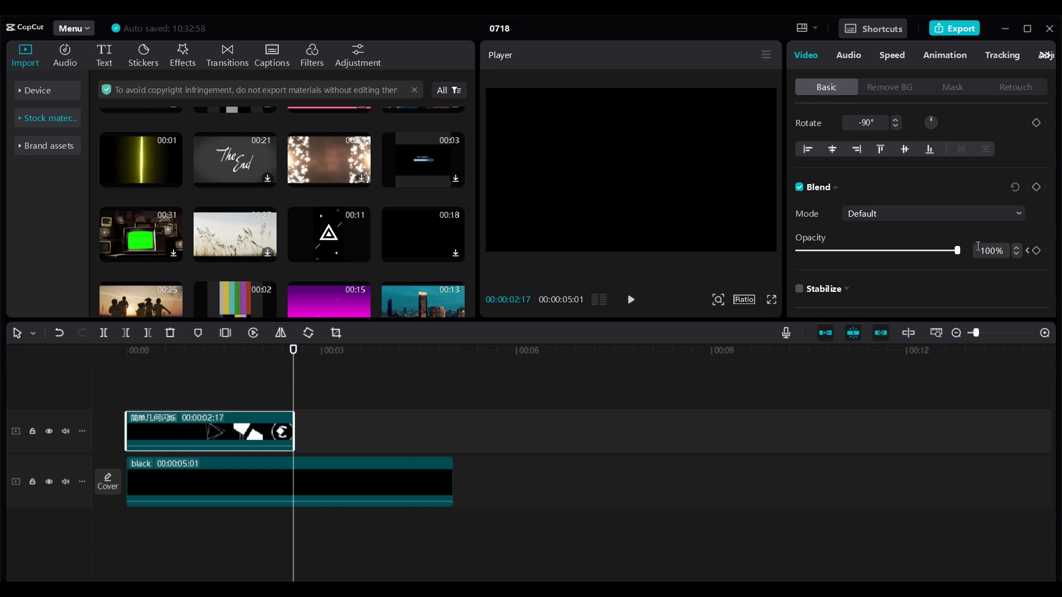
{"action": "left_click_drag", "start_coordinate": [957, 251], "coordinate": [938, 252]}
{"action": "left_click_drag", "start_coordinate": [814, 253], "coordinate": [760, 258]}
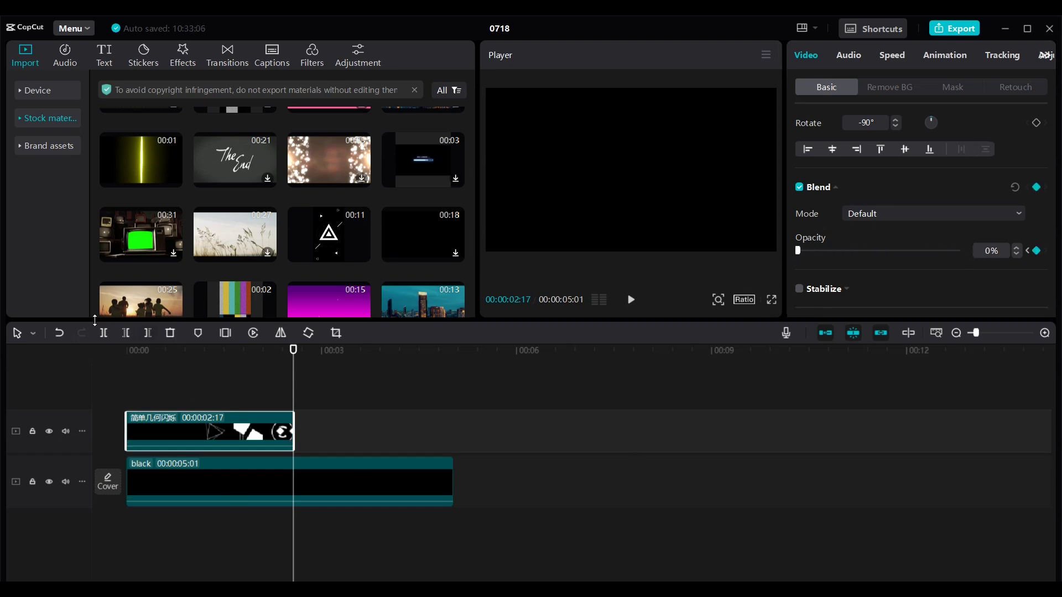
{"action": "left_click_drag", "start_coordinate": [147, 350], "coordinate": [281, 353]}
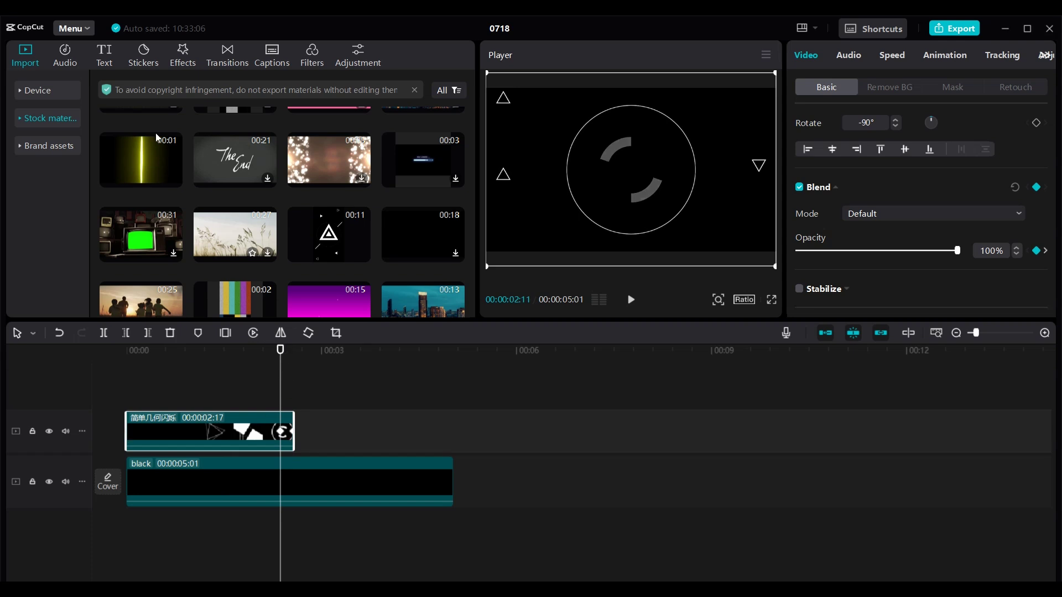
Import 'g logo' from Desktop > Graphics CapCut Logo into the media panel.
{"action": "left_click", "coordinate": [42, 91]}
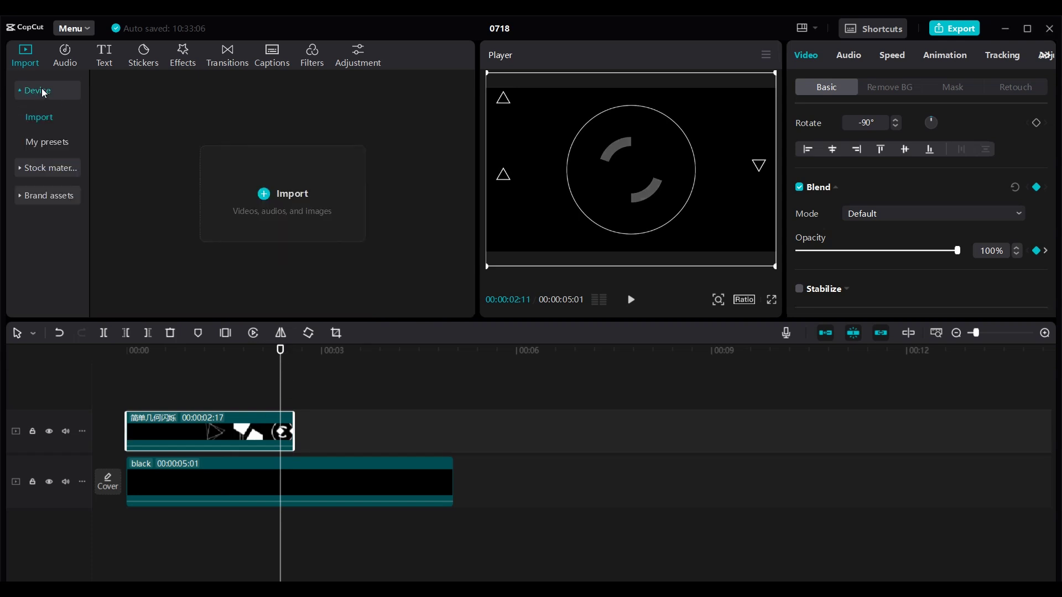
{"action": "left_click", "coordinate": [294, 197]}
{"action": "left_click", "coordinate": [56, 130]}
{"action": "left_click", "coordinate": [248, 126]}
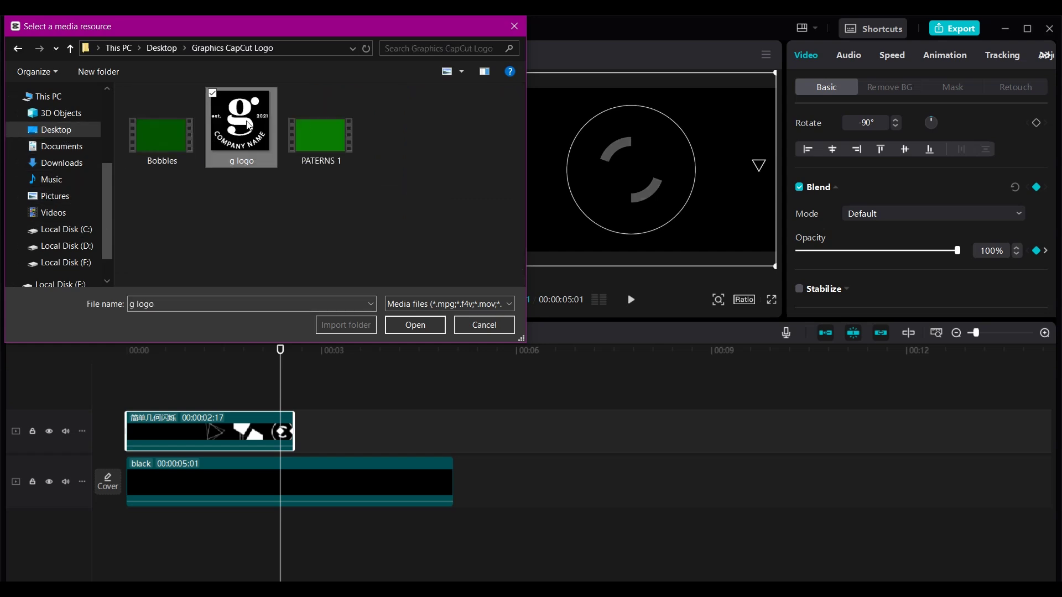
{"action": "left_click", "coordinate": [414, 325]}
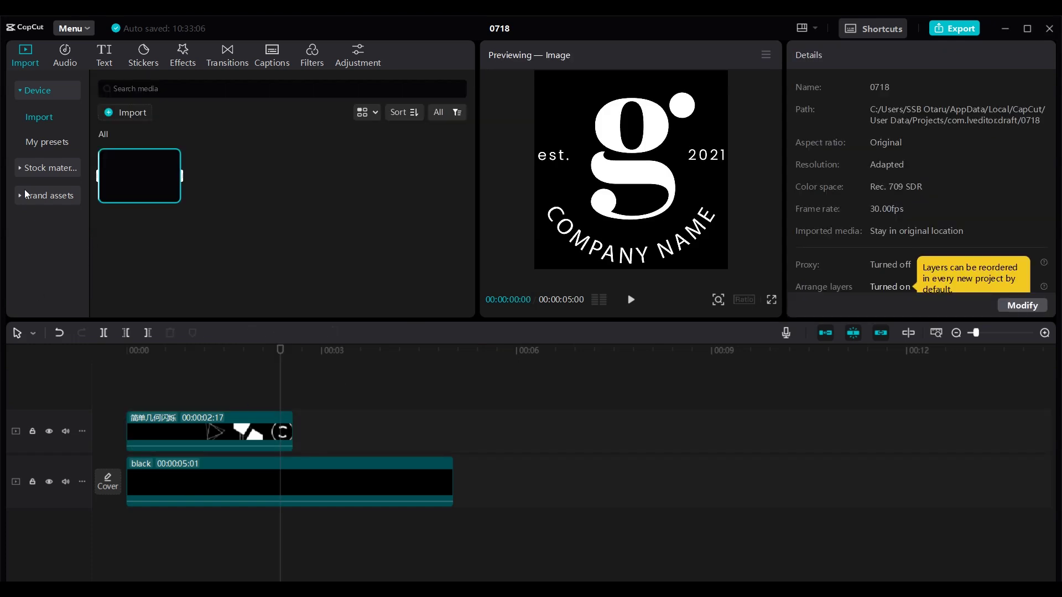
Place g logo.png on a new top track, trim it to about 3 seconds, and scale it to 48%.
{"action": "left_click_drag", "start_coordinate": [140, 176], "coordinate": [244, 401]}
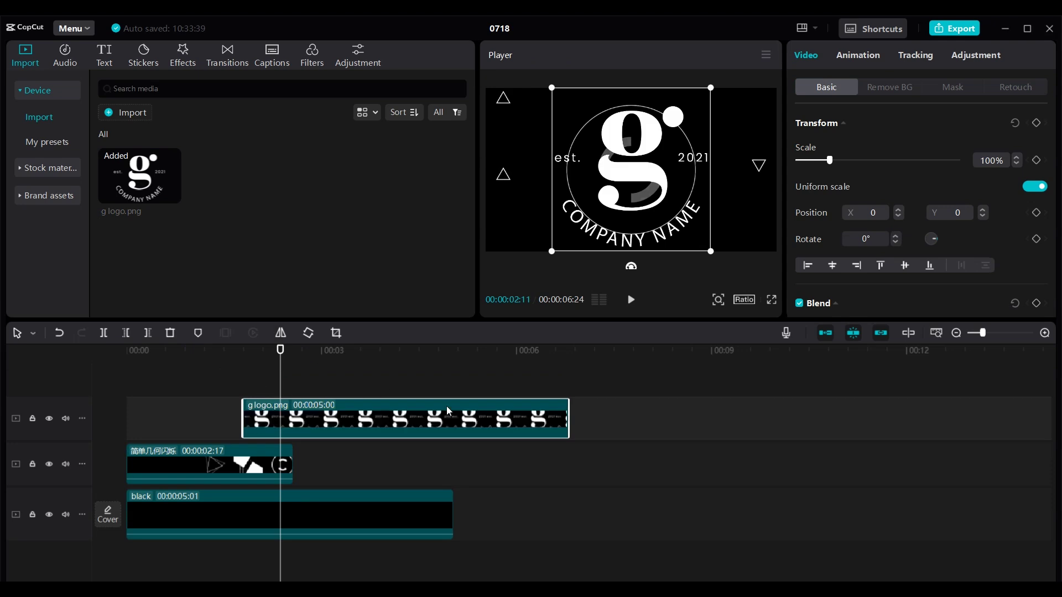
{"action": "left_click_drag", "start_coordinate": [568, 425], "coordinate": [454, 441]}
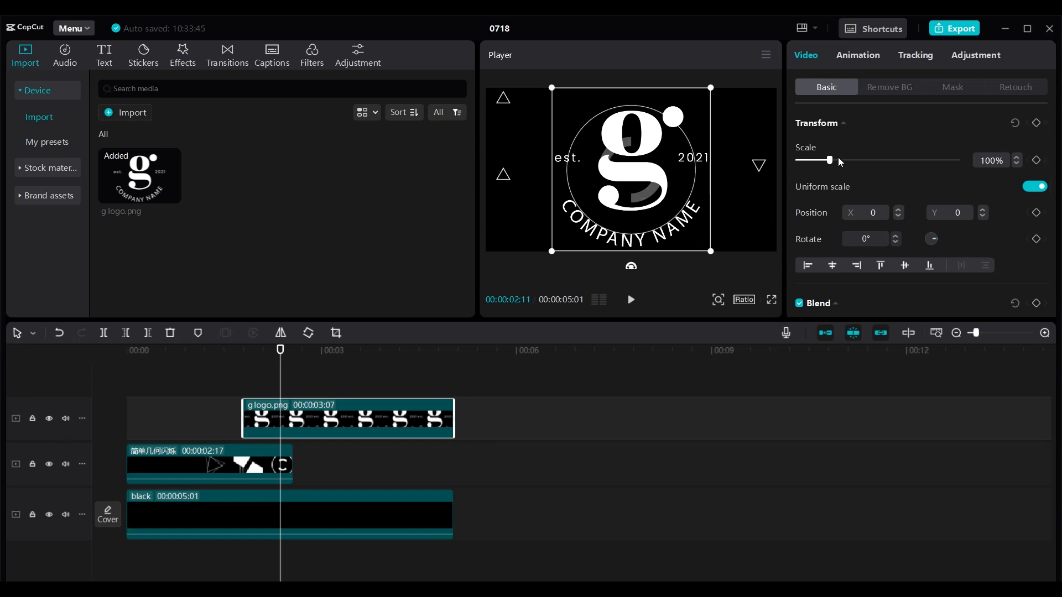
{"action": "left_click_drag", "start_coordinate": [830, 161], "coordinate": [814, 172]}
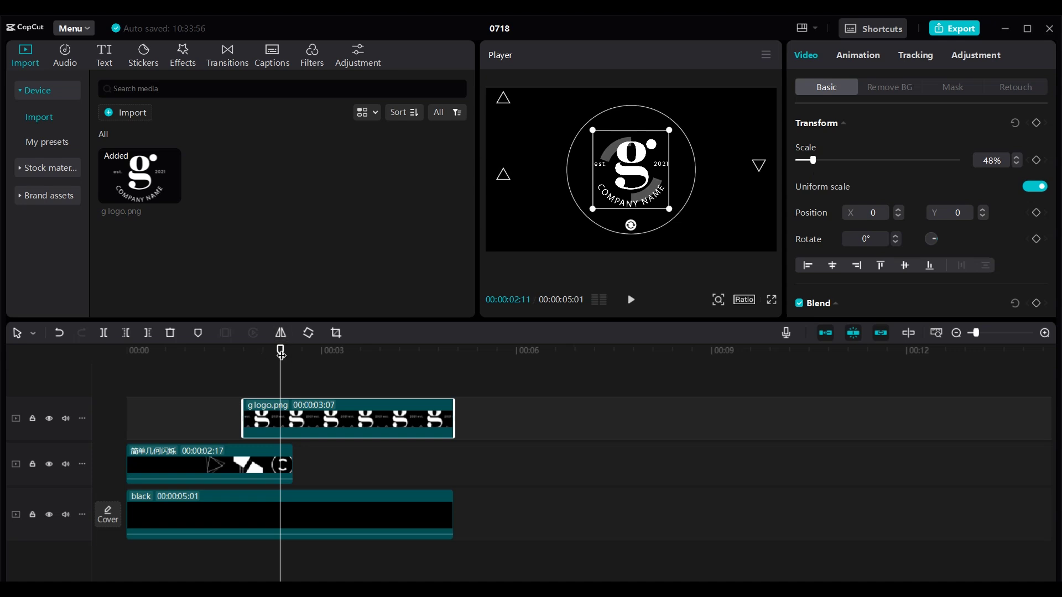
Add scale and rotation keyframes on the logo at full size.
{"action": "mouse_move", "coordinate": [280, 349]}
{"action": "left_mouse_down"}
{"action": "mouse_move", "coordinate": [248, 354]}
{"action": "mouse_move", "coordinate": [282, 353]}
{"action": "left_mouse_up"}
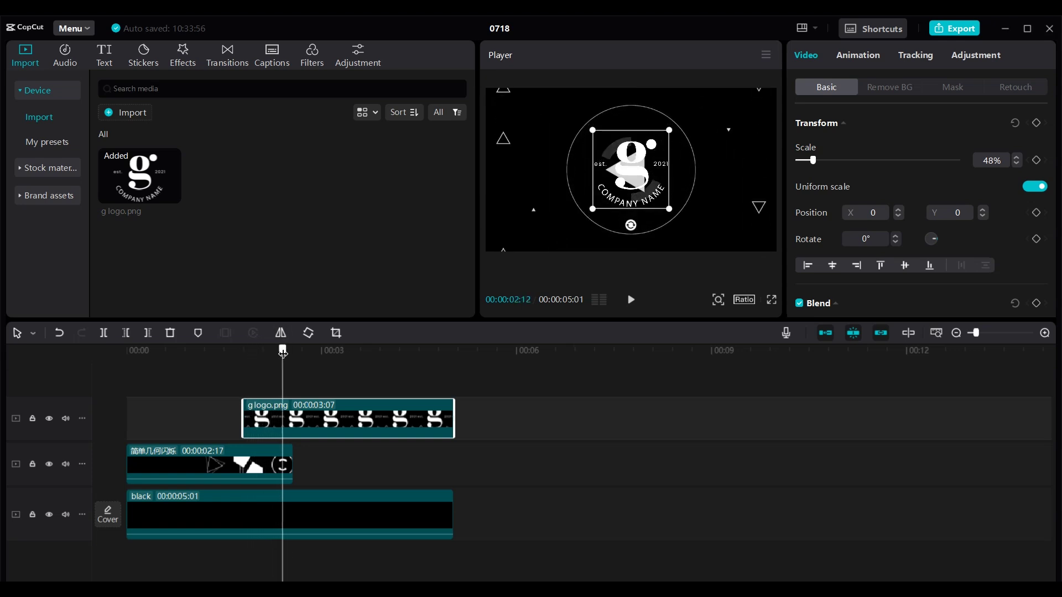
{"action": "left_click", "coordinate": [1036, 160]}
{"action": "left_click", "coordinate": [1037, 239]}
{"action": "left_click_drag", "start_coordinate": [282, 348], "coordinate": [243, 349]}
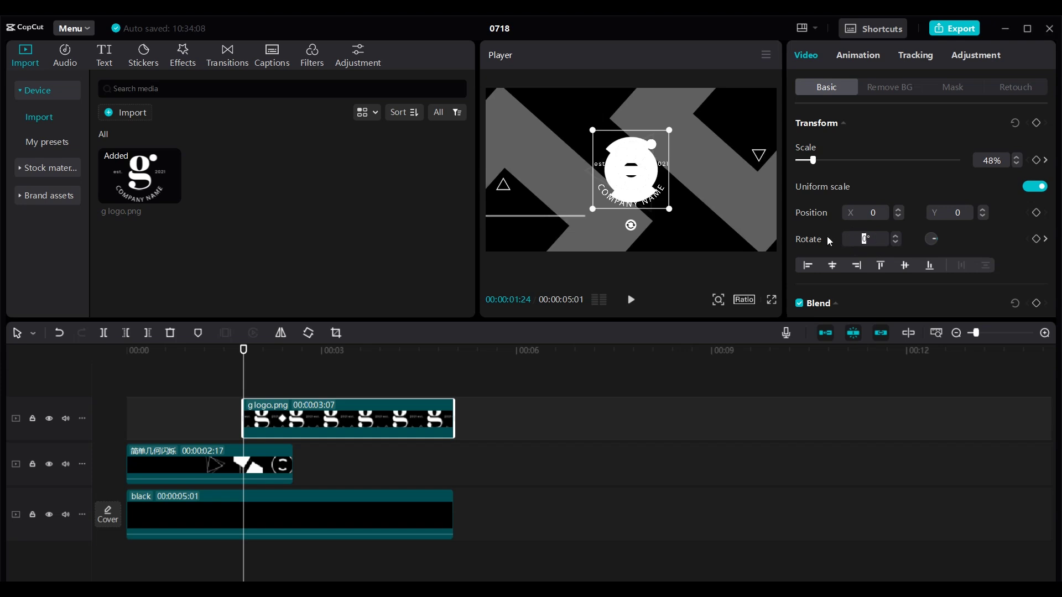
Set the logo's starting keyframe to -90° rotation and 1% scale so it spins in.
{"action": "type", "text": "-90"}
{"action": "key", "text": "Return"}
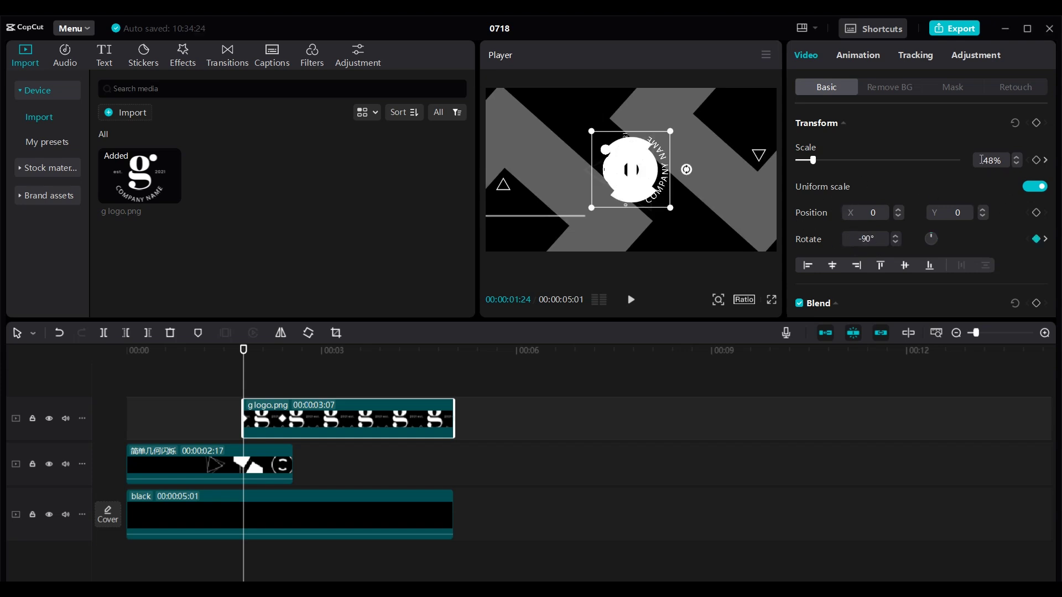
{"action": "left_click_drag", "start_coordinate": [982, 160], "coordinate": [355, 382]}
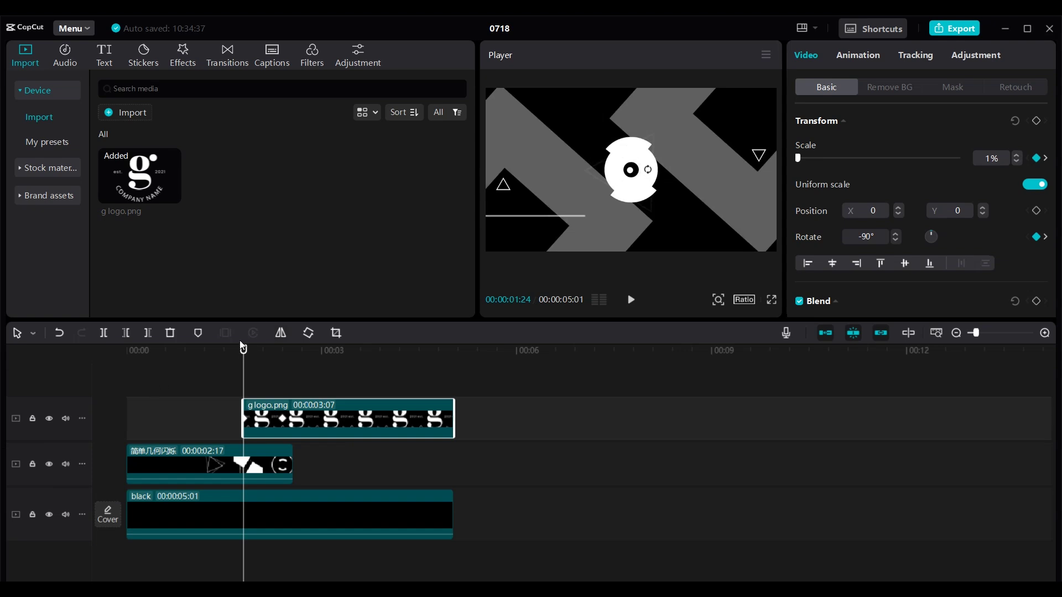
Preview the spin-in, then shift the logo's keyframes earlier and its clip slightly later.
{"action": "left_click_drag", "start_coordinate": [244, 357], "coordinate": [117, 356]}
{"action": "key", "text": "space"}
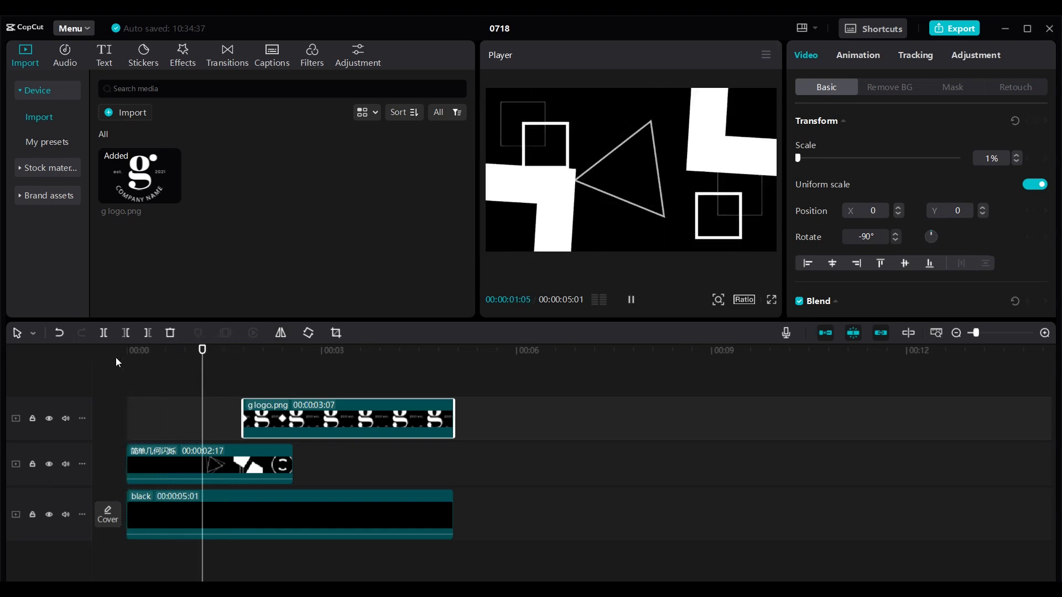
{"action": "key", "text": "space"}
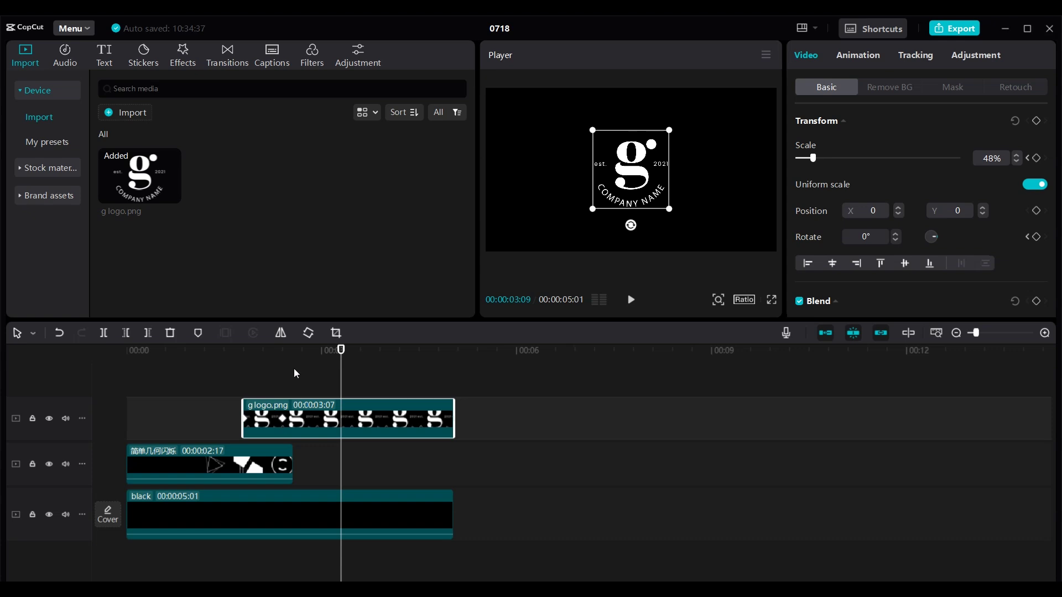
{"action": "left_click_drag", "start_coordinate": [341, 352], "coordinate": [286, 350]}
{"action": "left_click_drag", "start_coordinate": [284, 425], "coordinate": [268, 429]}
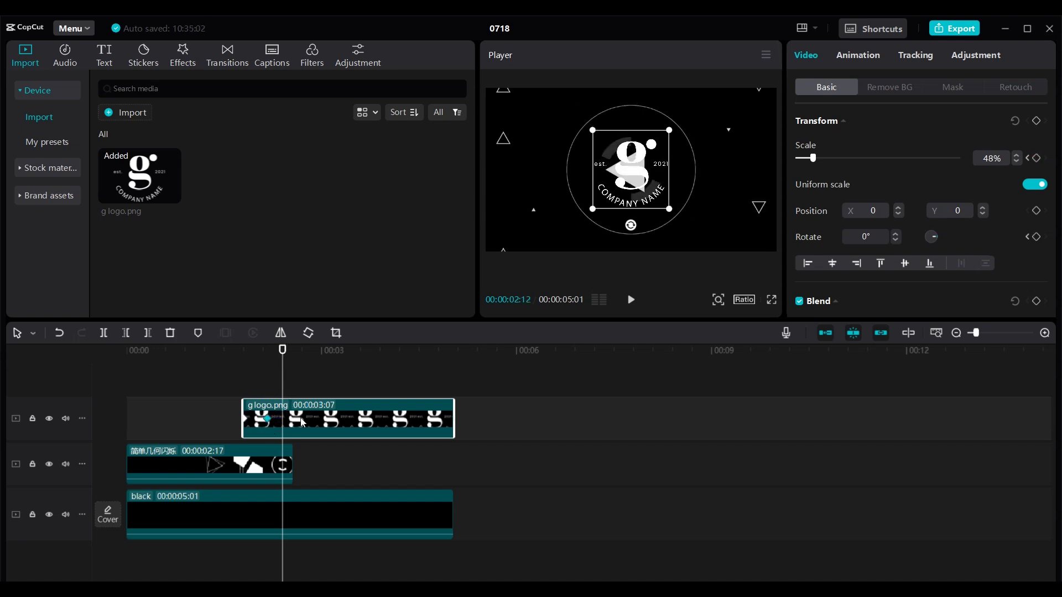
{"action": "left_click_drag", "start_coordinate": [322, 404], "coordinate": [328, 413]}
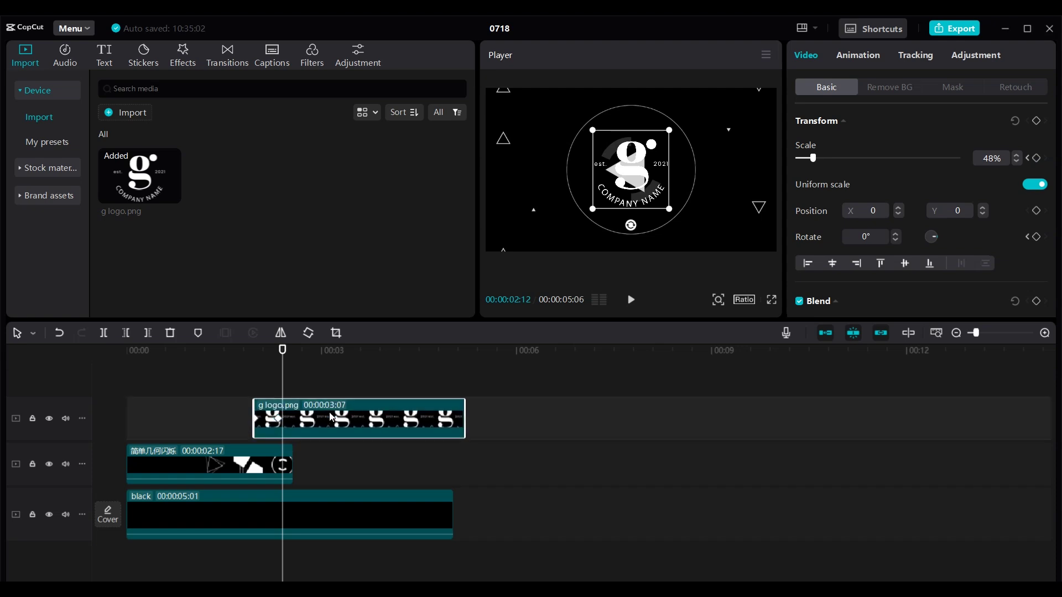
Replay the logo intro from the beginning to review the finished animation.
{"action": "left_click", "coordinate": [240, 348]}
{"action": "key", "text": "space"}
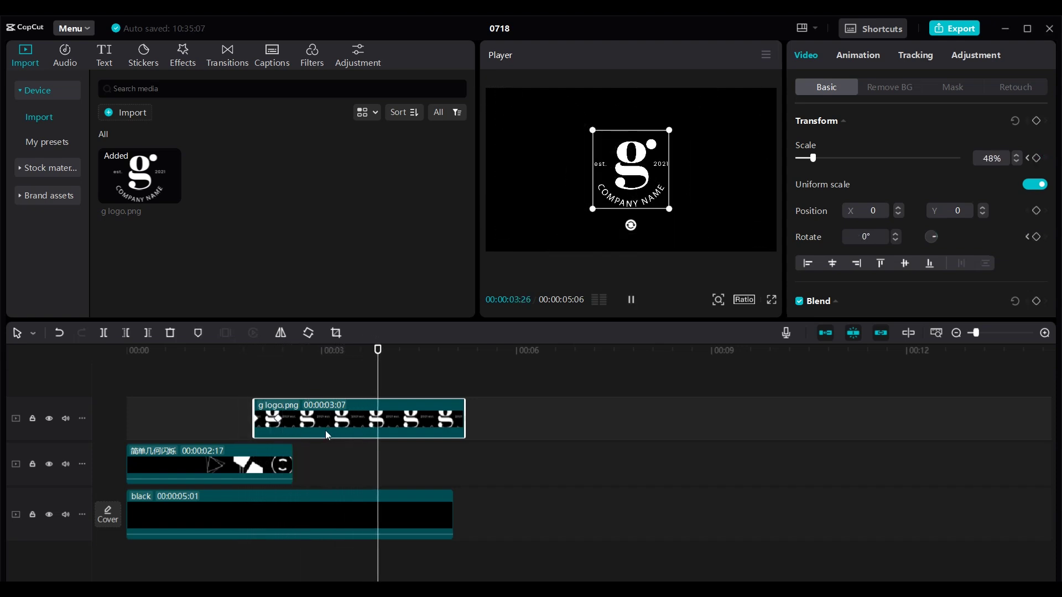
{"action": "left_click", "coordinate": [519, 437]}
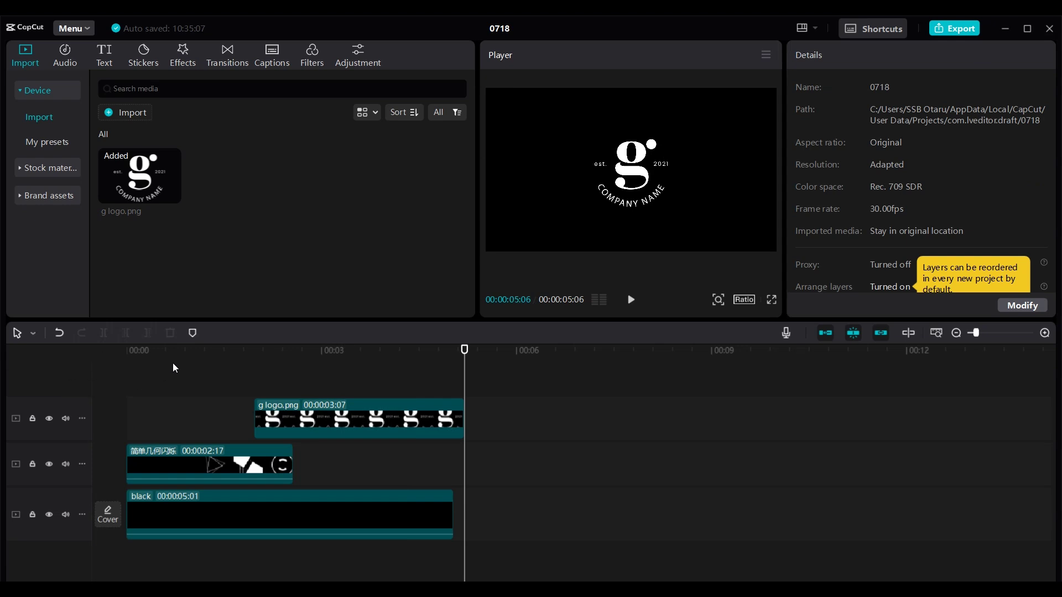
{"action": "left_click", "coordinate": [160, 350]}
{"action": "key", "text": "Home"}
{"action": "key", "text": "space"}
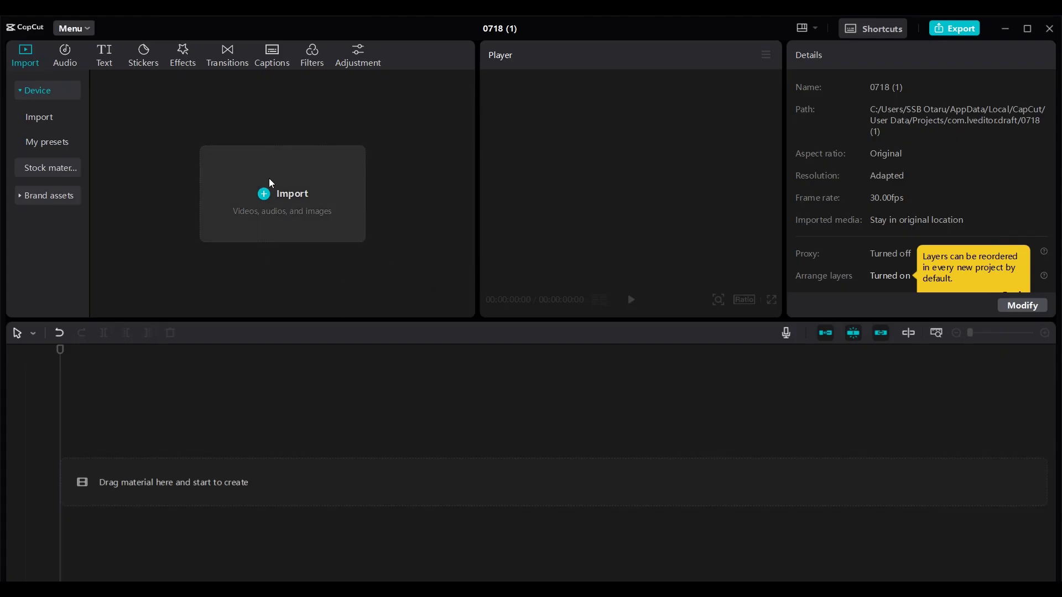
Add the first 5-second black stock clip (00:00:05:01) to the new project's timeline.
{"action": "left_click", "coordinate": [41, 172]}
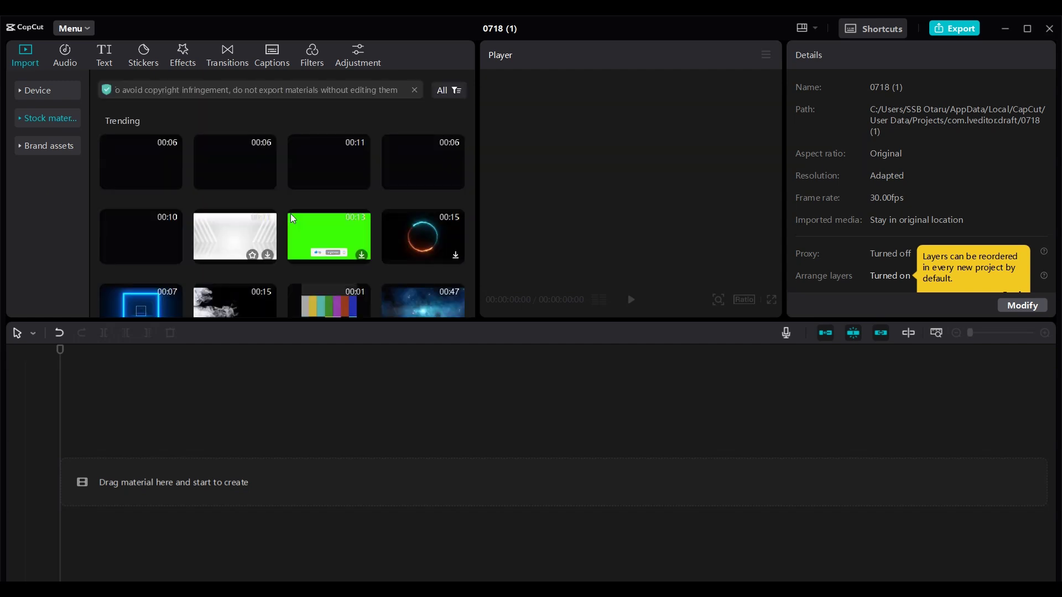
{"action": "left_click", "coordinate": [141, 154]}
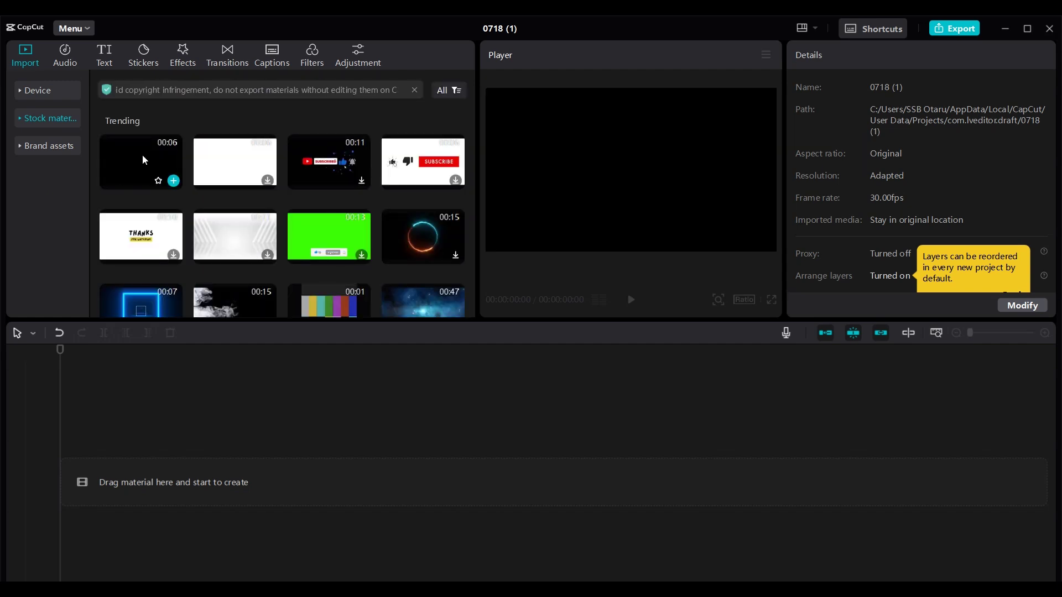
{"action": "left_click", "coordinate": [173, 181]}
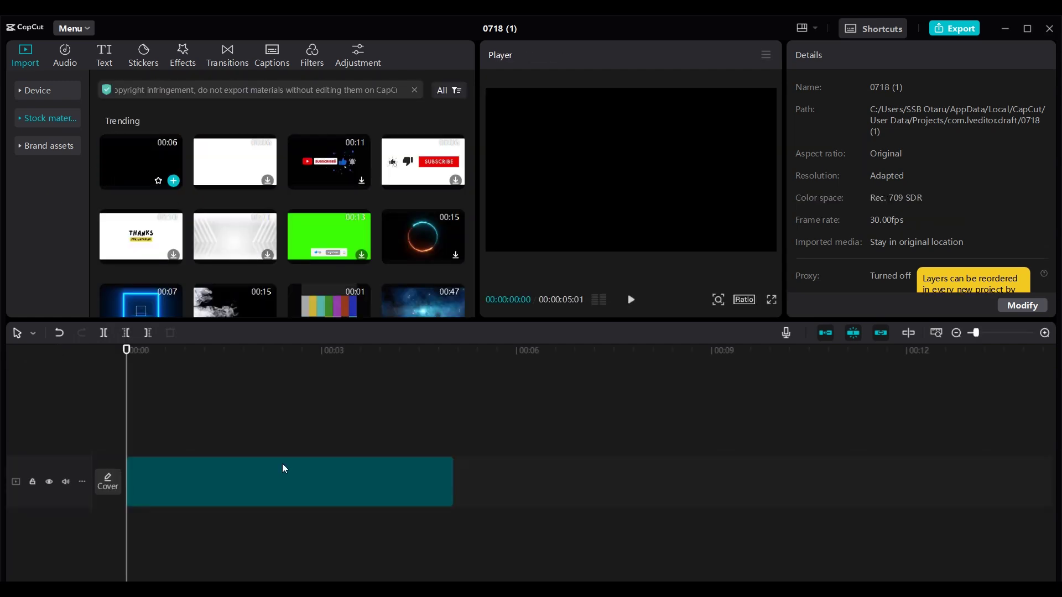
{"action": "left_click_drag", "start_coordinate": [128, 354], "coordinate": [157, 366]}
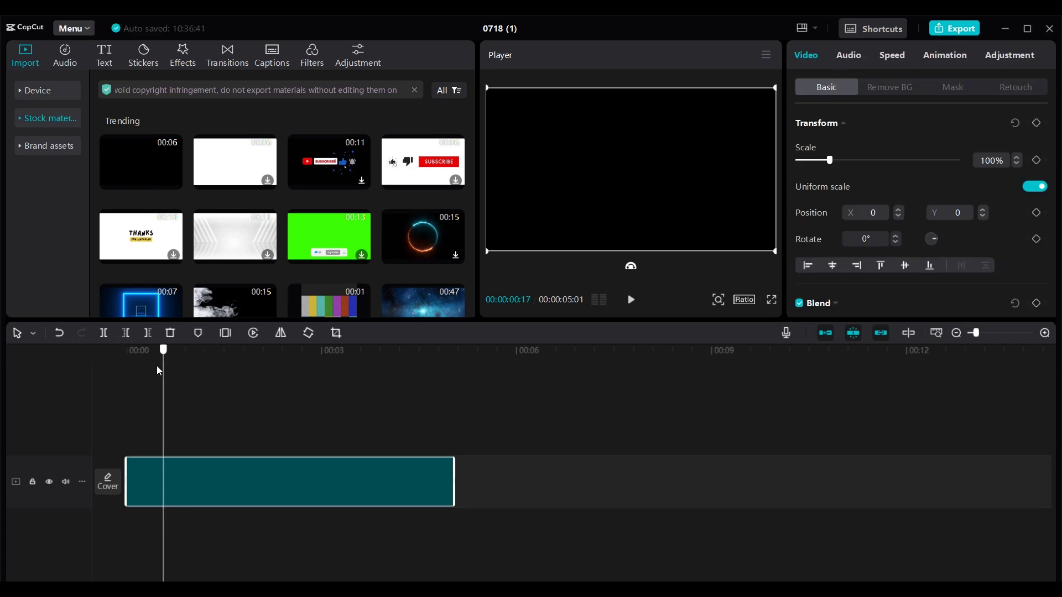
{"action": "left_click", "coordinate": [111, 51]}
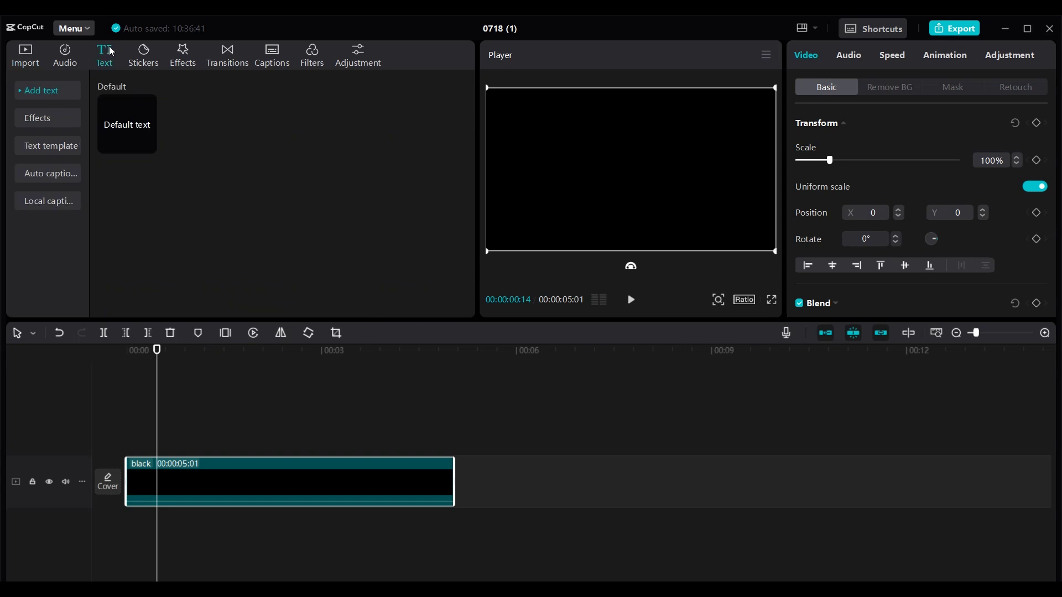
Add a Default text clip and replace its text with 'I'.
{"action": "mouse_move", "coordinate": [122, 133]}
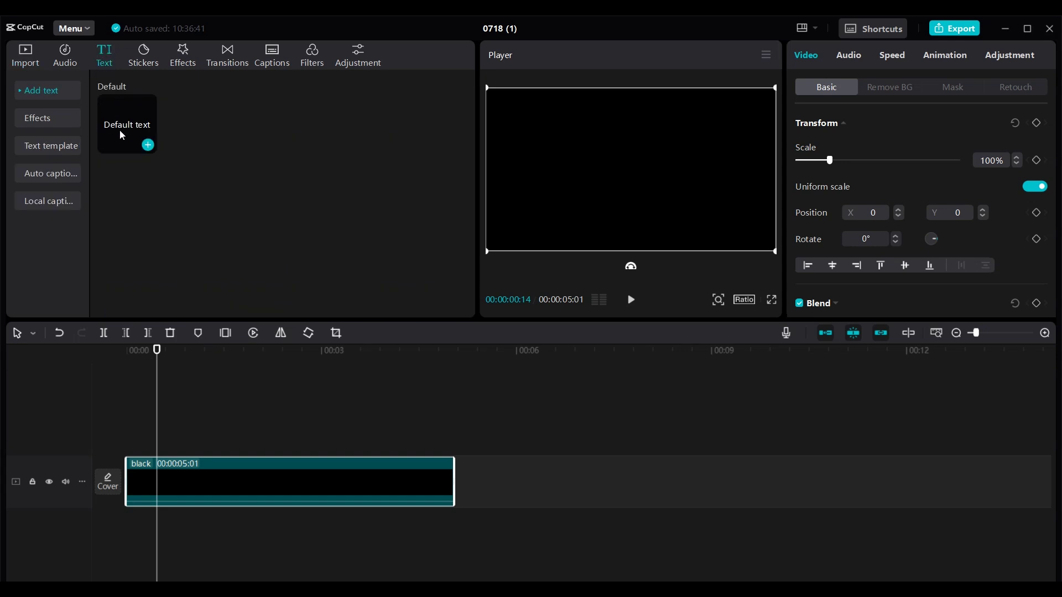
{"action": "left_click", "coordinate": [147, 145]}
{"action": "left_click", "coordinate": [667, 172]}
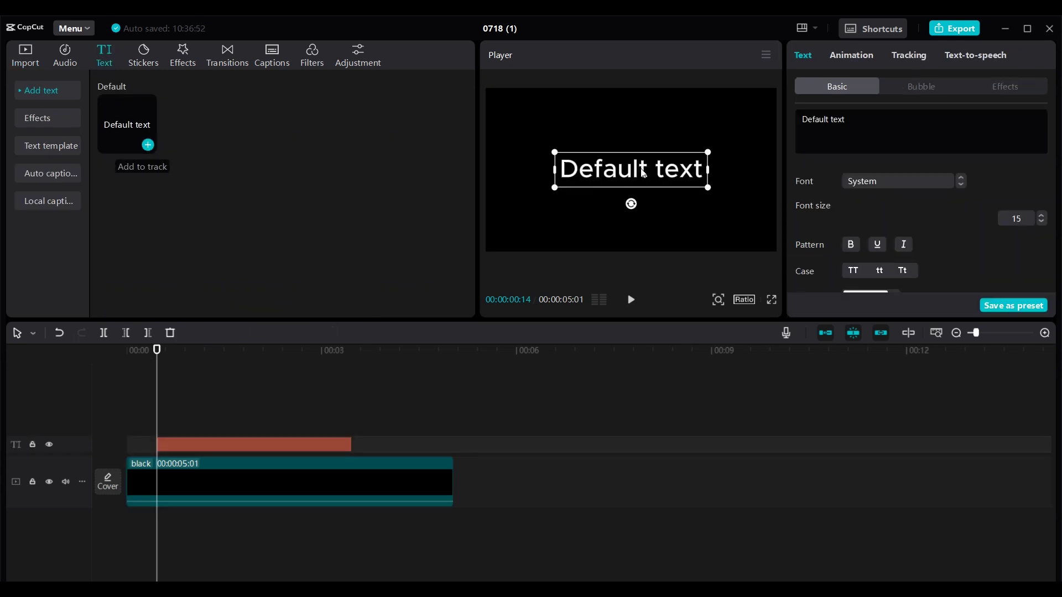
{"action": "double_click", "coordinate": [642, 169]}
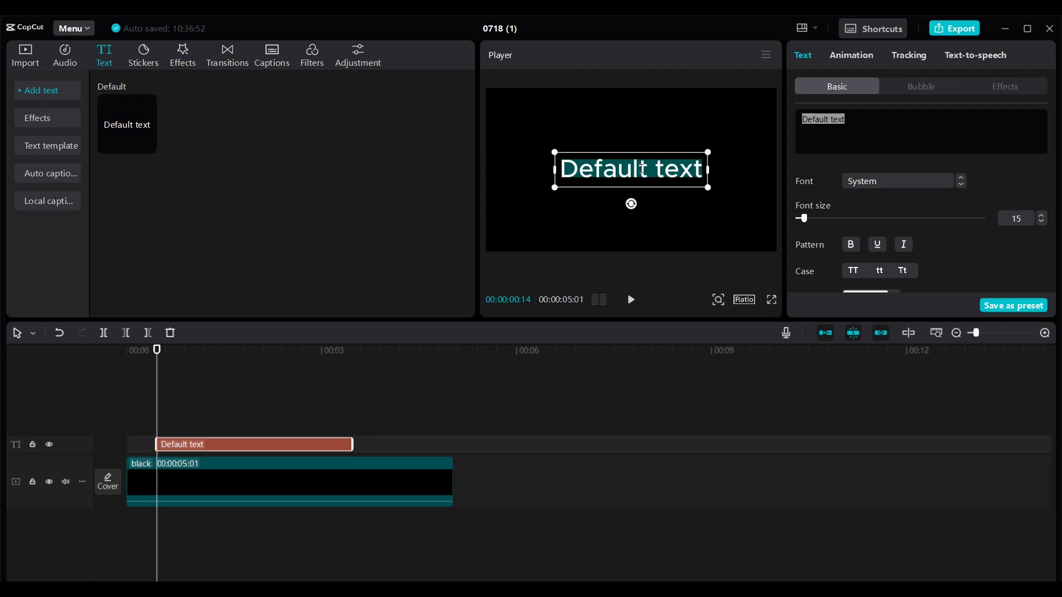
{"action": "key", "text": "BackSpace"}
{"action": "type", "text": "I"}
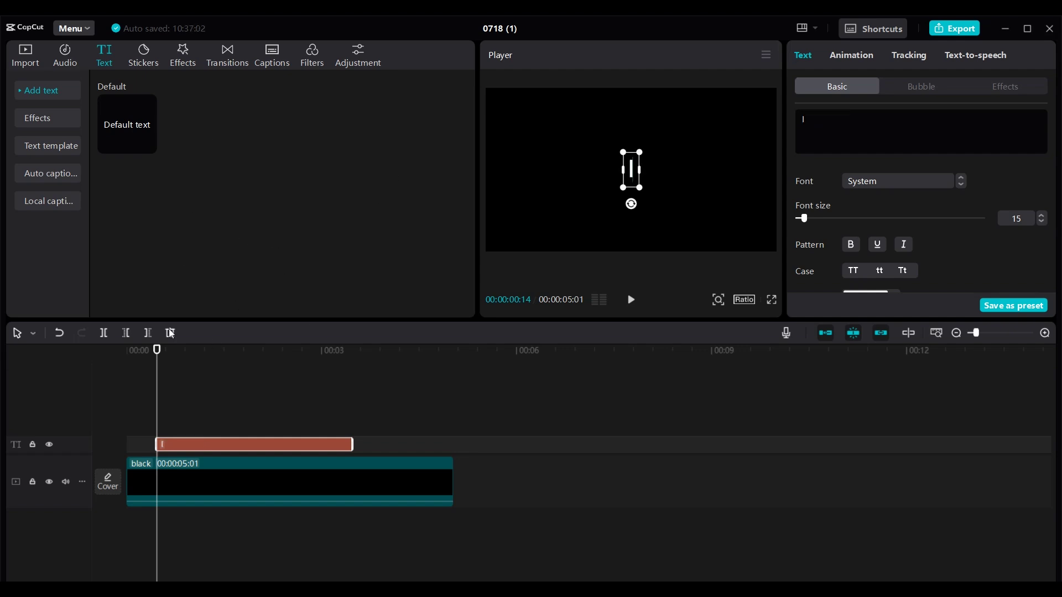
Stretch the 'I' text clip to span the whole black clip and set font size 300.
{"action": "left_click_drag", "start_coordinate": [354, 446], "coordinate": [454, 447]}
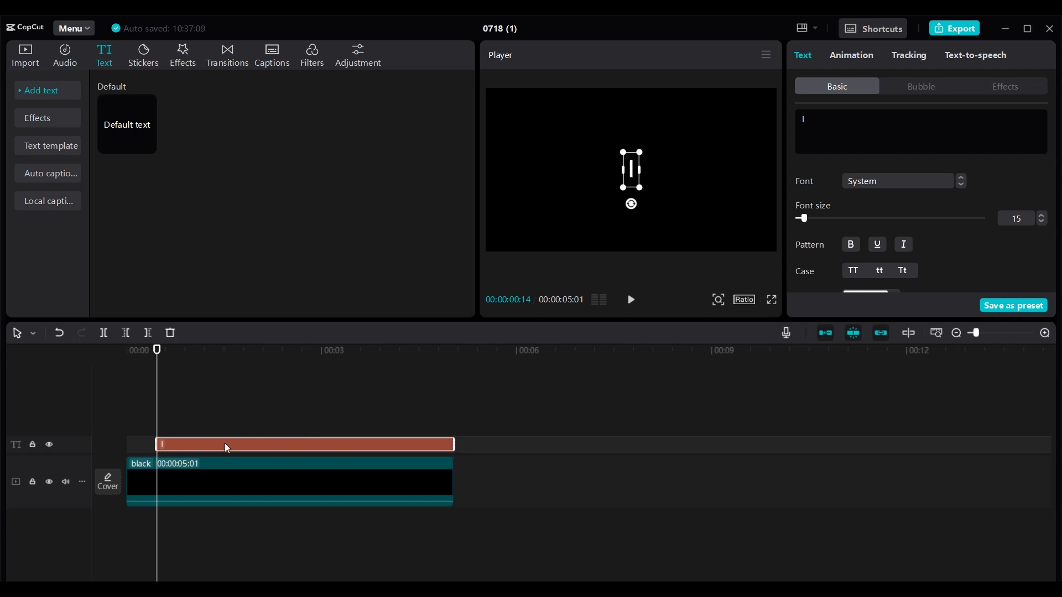
{"action": "left_click_drag", "start_coordinate": [161, 444], "coordinate": [126, 445]}
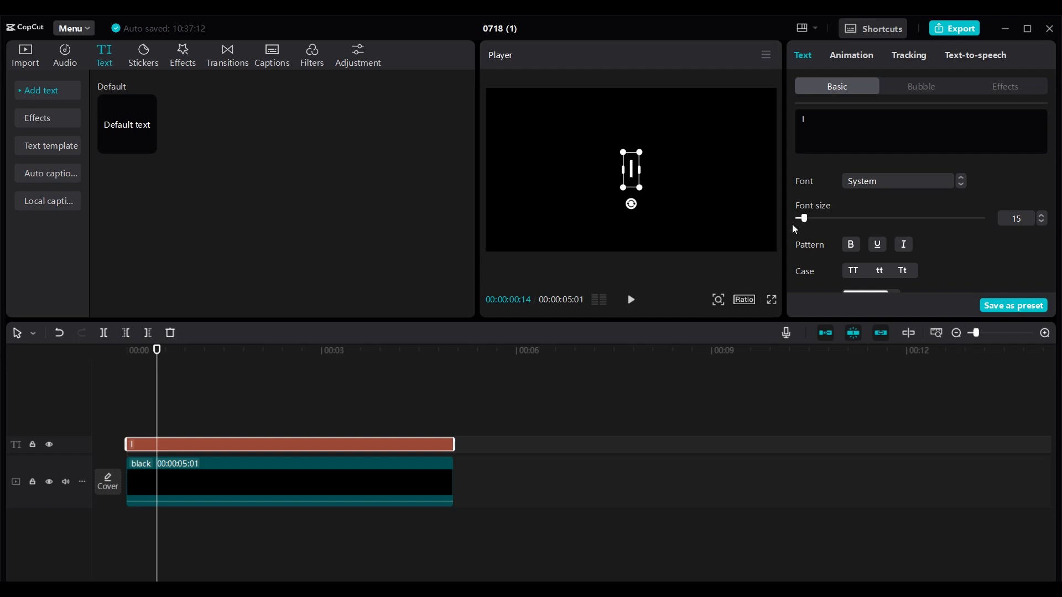
{"action": "left_click_drag", "start_coordinate": [805, 221], "coordinate": [1017, 245]}
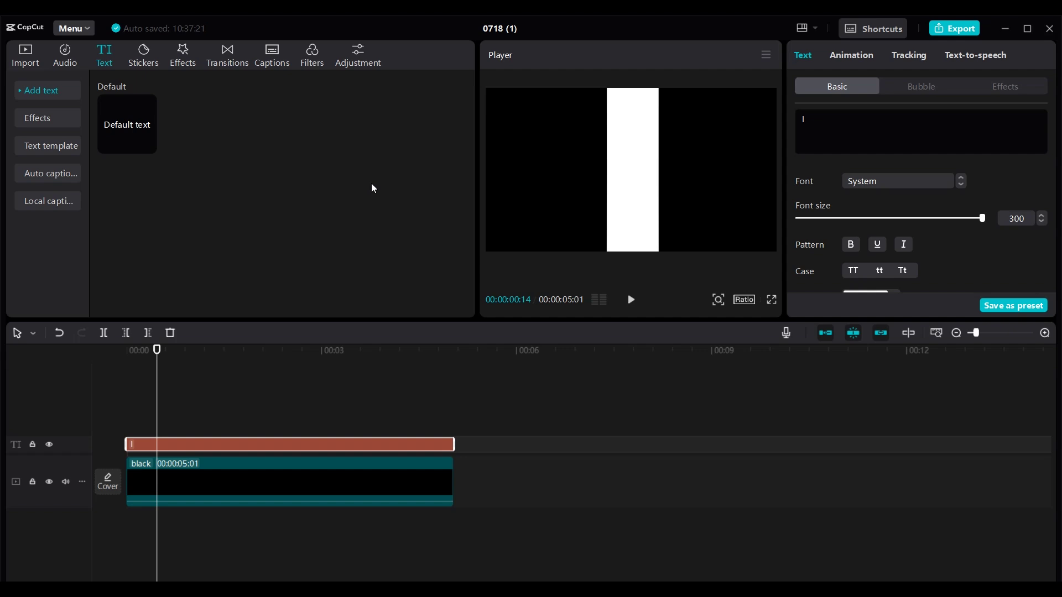
{"action": "left_click_drag", "start_coordinate": [158, 350], "coordinate": [130, 359]}
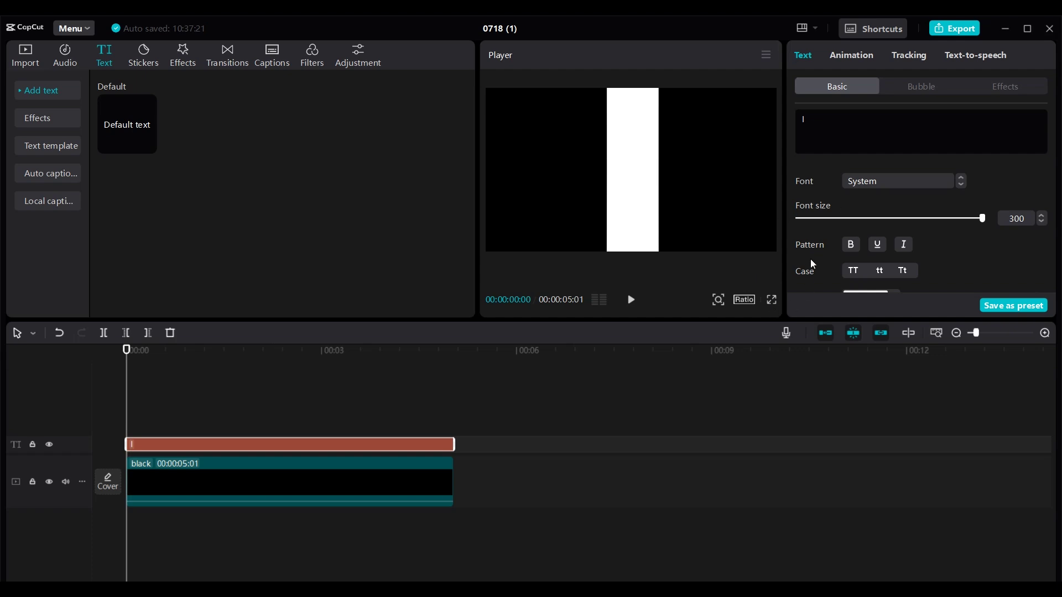
{"action": "scroll", "coordinate": [811, 259], "scroll_direction": "down", "scroll_amount": 5}
{"action": "scroll", "coordinate": [811, 259], "scroll_direction": "up", "scroll_amount": 3}
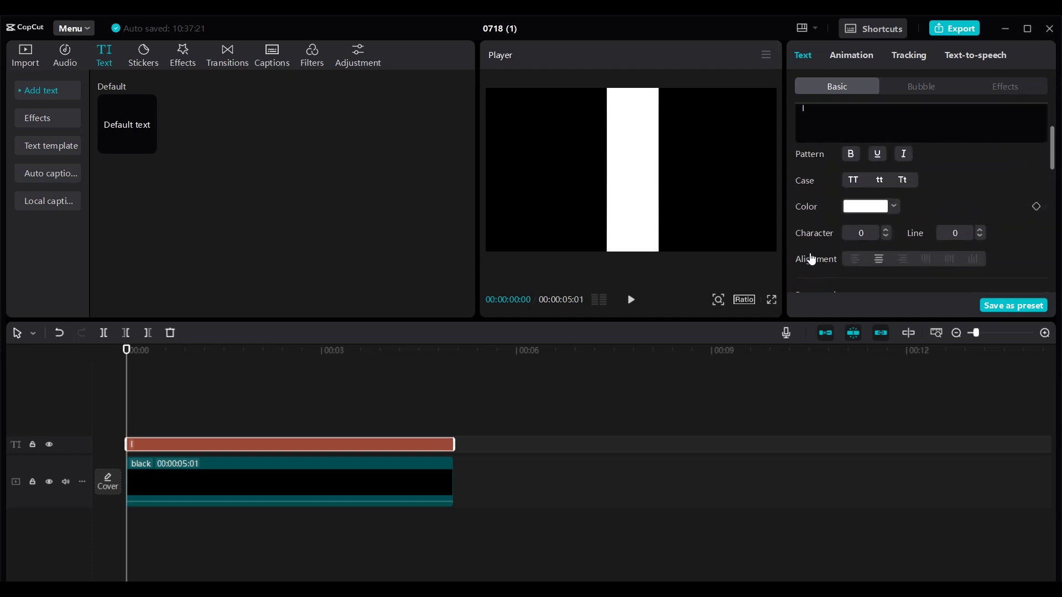
{"action": "scroll", "coordinate": [811, 246], "scroll_direction": "down", "scroll_amount": 3}
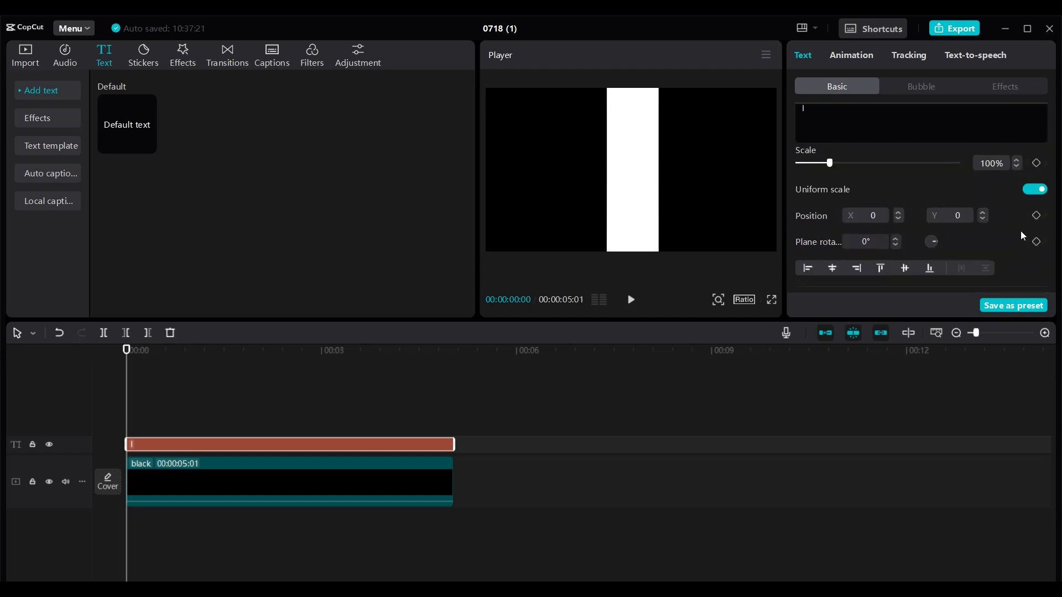
Keyframe the white bar to sweep from the left edge at 0:00 to the right edge at 0:03.
{"action": "left_click", "coordinate": [1037, 216]}
{"action": "left_click_drag", "start_coordinate": [127, 352], "coordinate": [133, 353]}
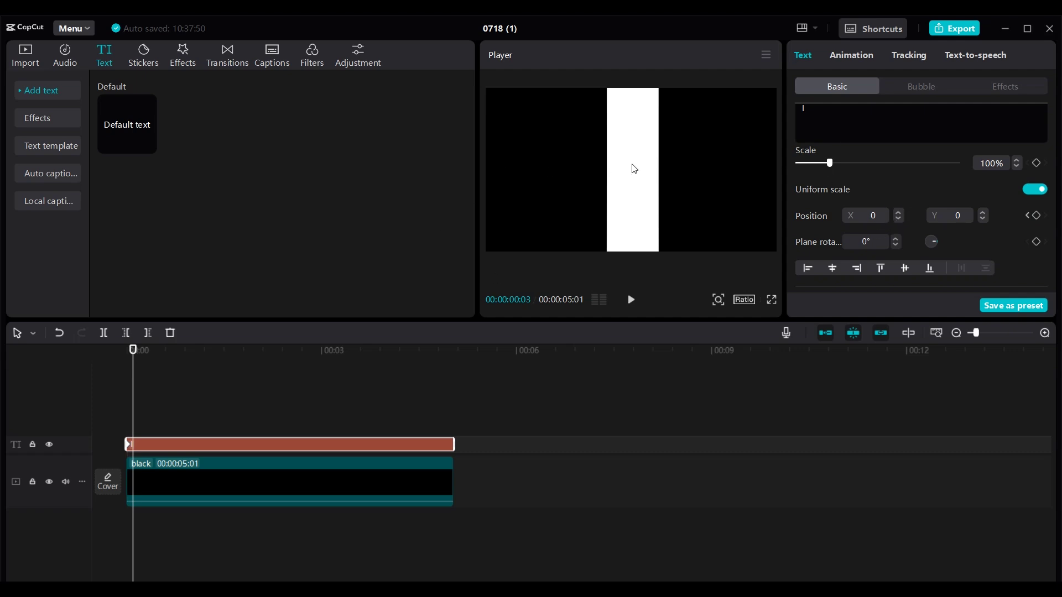
{"action": "left_click_drag", "start_coordinate": [634, 170], "coordinate": [800, 166]}
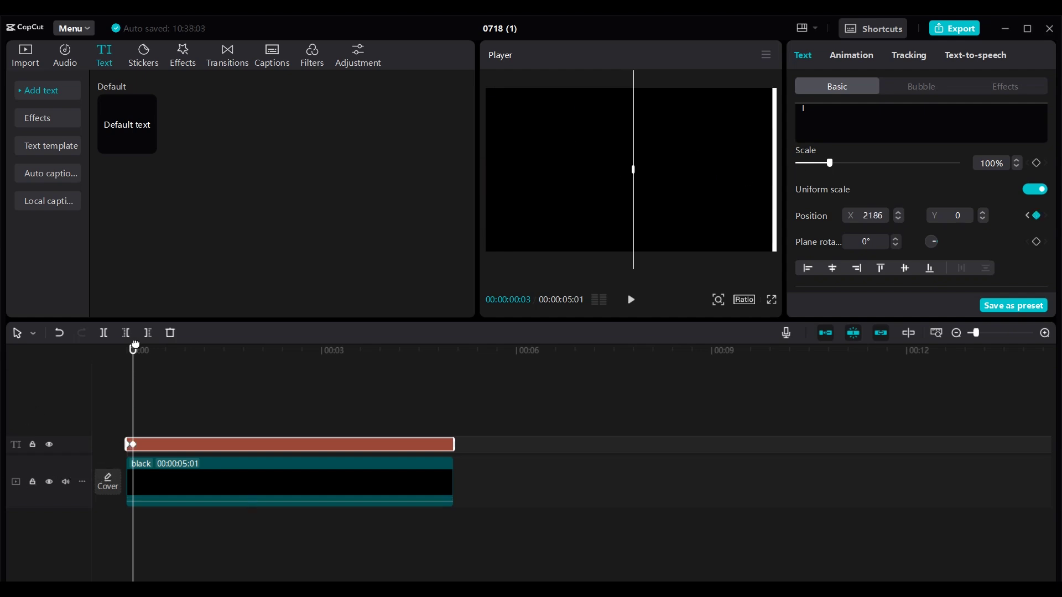
{"action": "left_click_drag", "start_coordinate": [133, 355], "coordinate": [127, 358]}
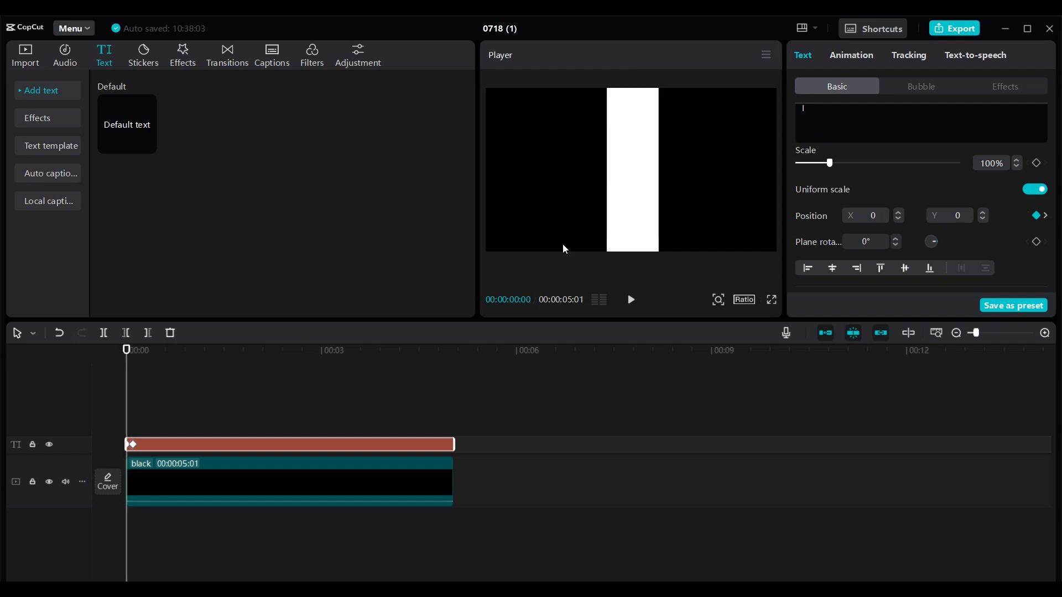
{"action": "left_click_drag", "start_coordinate": [625, 160], "coordinate": [477, 178]}
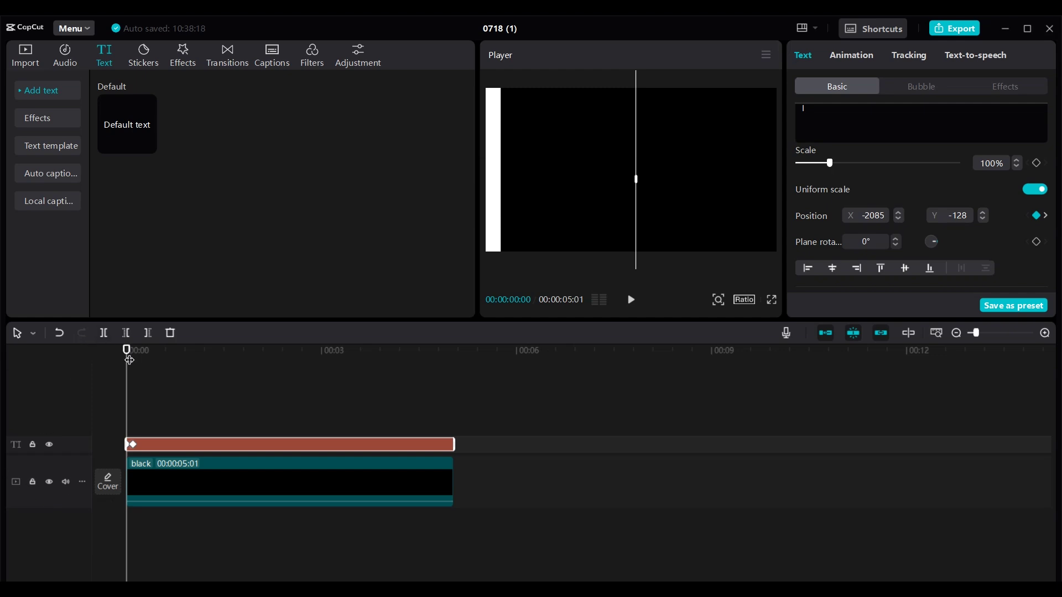
Preview the sweep, then move the second position keyframe slightly later to slow it.
{"action": "left_click_drag", "start_coordinate": [127, 352], "coordinate": [95, 357]}
{"action": "key", "text": "space"}
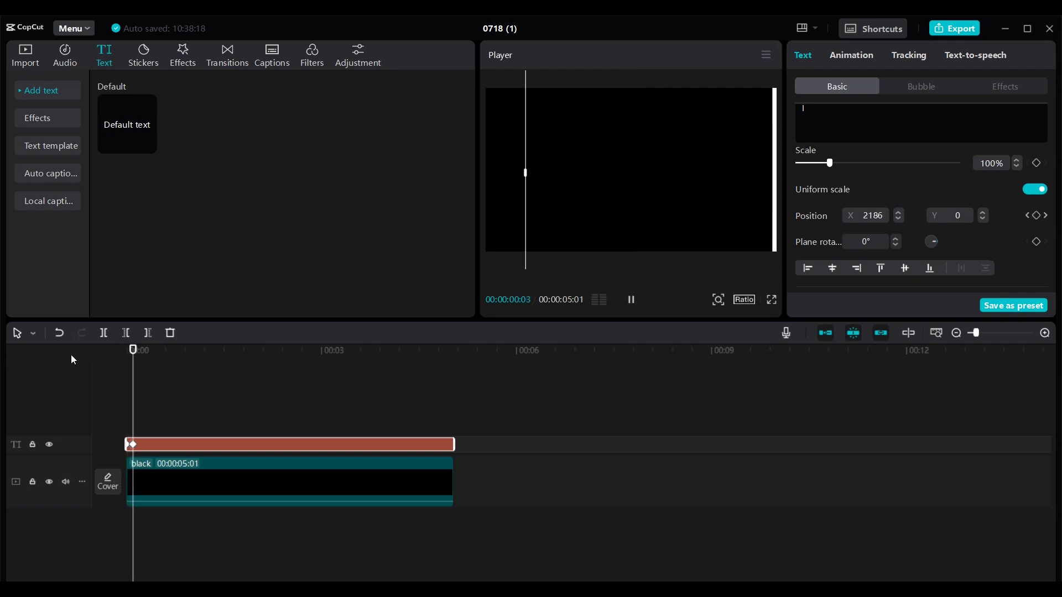
{"action": "key", "text": "space"}
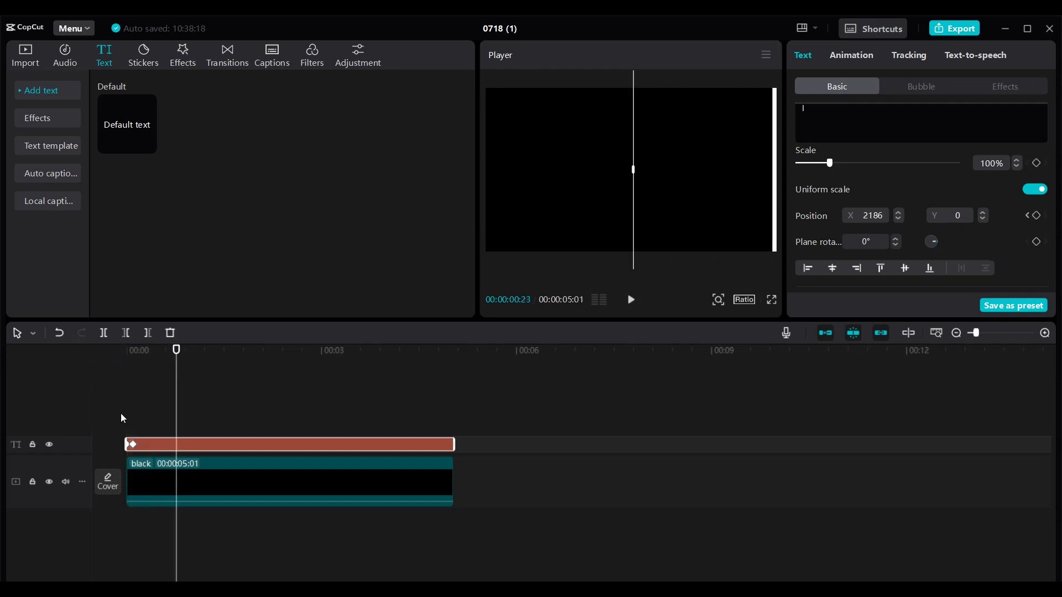
{"action": "left_click", "coordinate": [134, 446]}
{"action": "left_click_drag", "start_coordinate": [134, 446], "coordinate": [145, 449]}
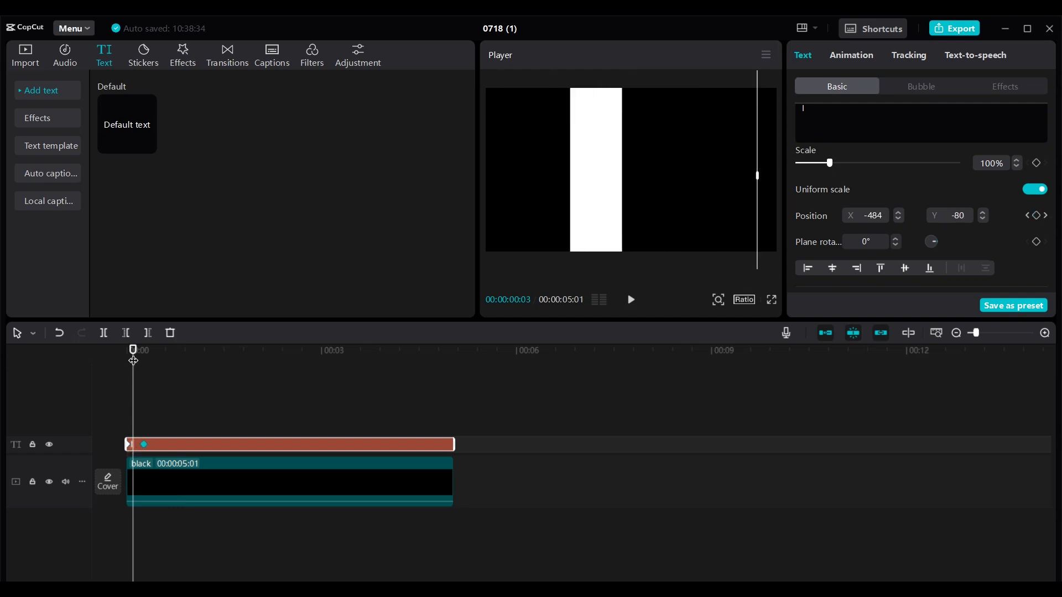
Replay the adjusted bar sweep from the start to check it.
{"action": "left_click_drag", "start_coordinate": [133, 351], "coordinate": [114, 348]}
{"action": "key", "text": "space"}
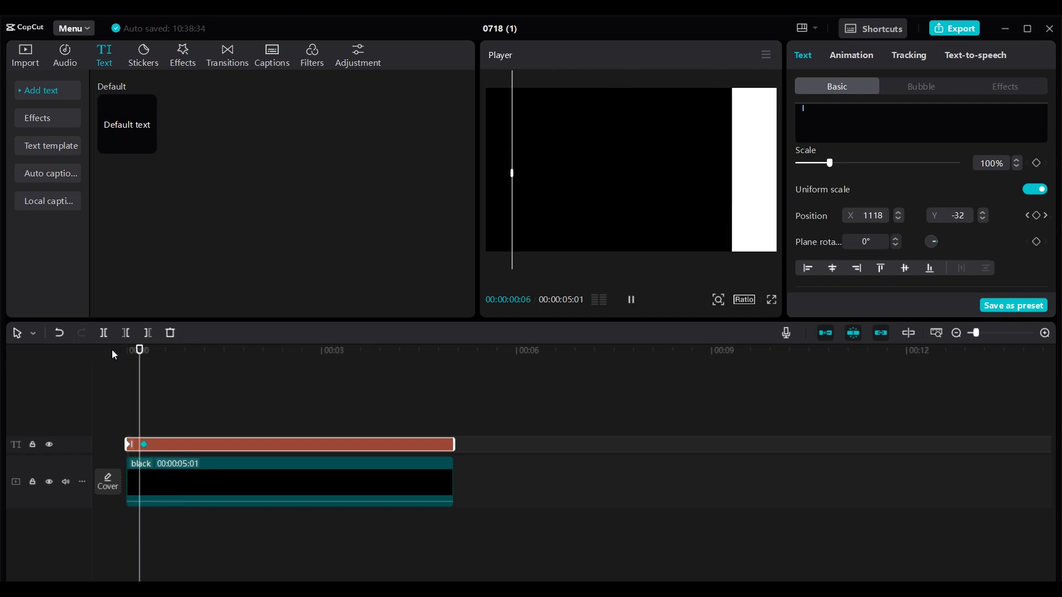
{"action": "key", "text": "space"}
{"action": "left_click_drag", "start_coordinate": [140, 350], "coordinate": [114, 346]}
{"action": "key", "text": "space"}
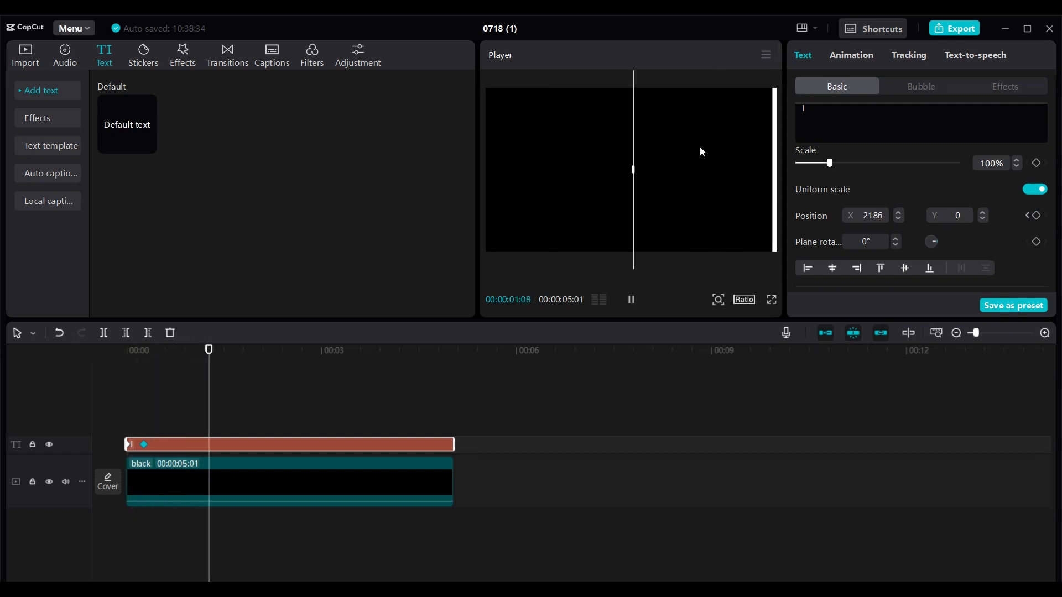
{"action": "key", "text": "space"}
{"action": "left_click_drag", "start_coordinate": [357, 350], "coordinate": [135, 365]}
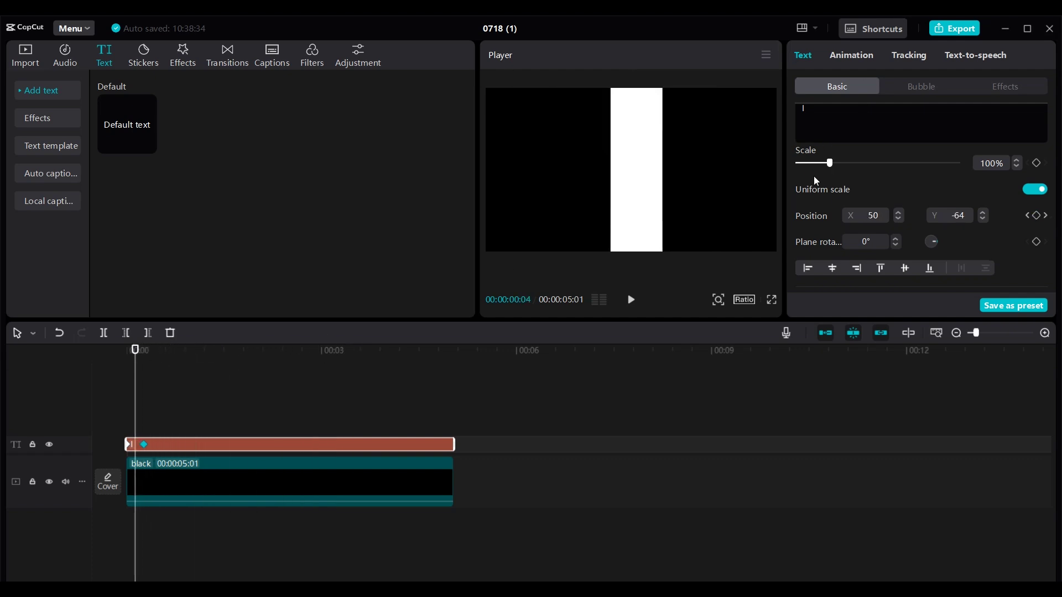
Scale the bar to 188% and sweep it from off-left at frame 0 to off-right at frame 8.
{"action": "mouse_move", "coordinate": [832, 166]}
{"action": "left_mouse_down"}
{"action": "mouse_move", "coordinate": [860, 172]}
{"action": "mouse_move", "coordinate": [852, 166]}
{"action": "left_mouse_up"}
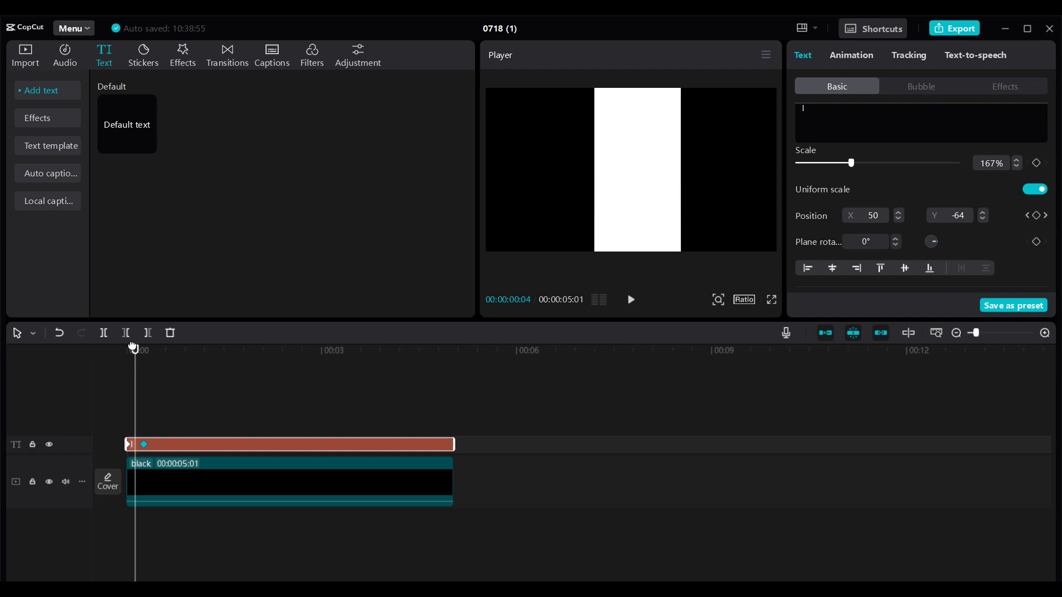
{"action": "left_click_drag", "start_coordinate": [135, 354], "coordinate": [116, 356]}
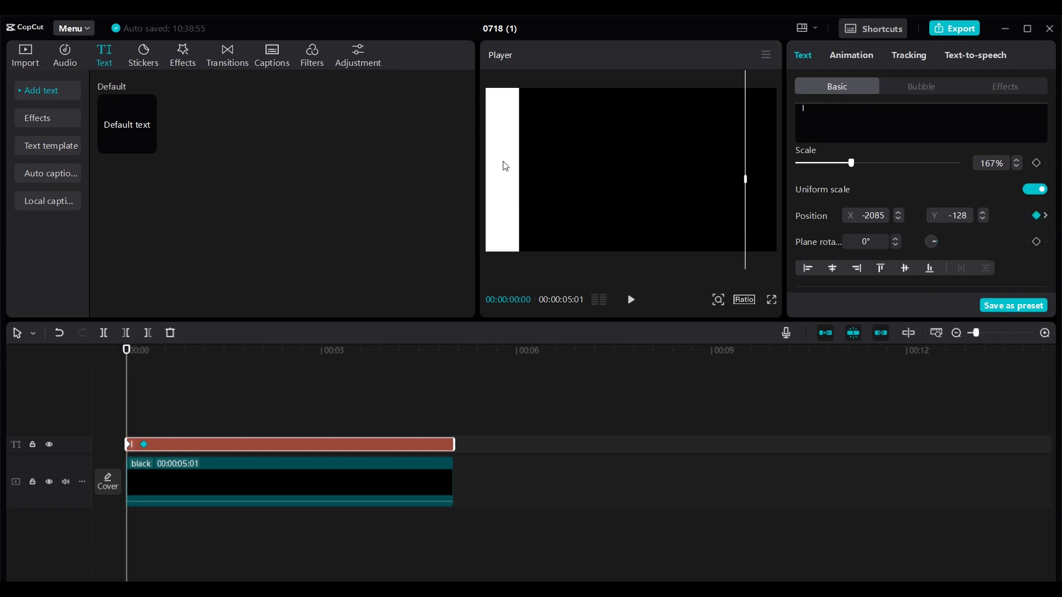
{"action": "left_click_drag", "start_coordinate": [505, 165], "coordinate": [456, 170]}
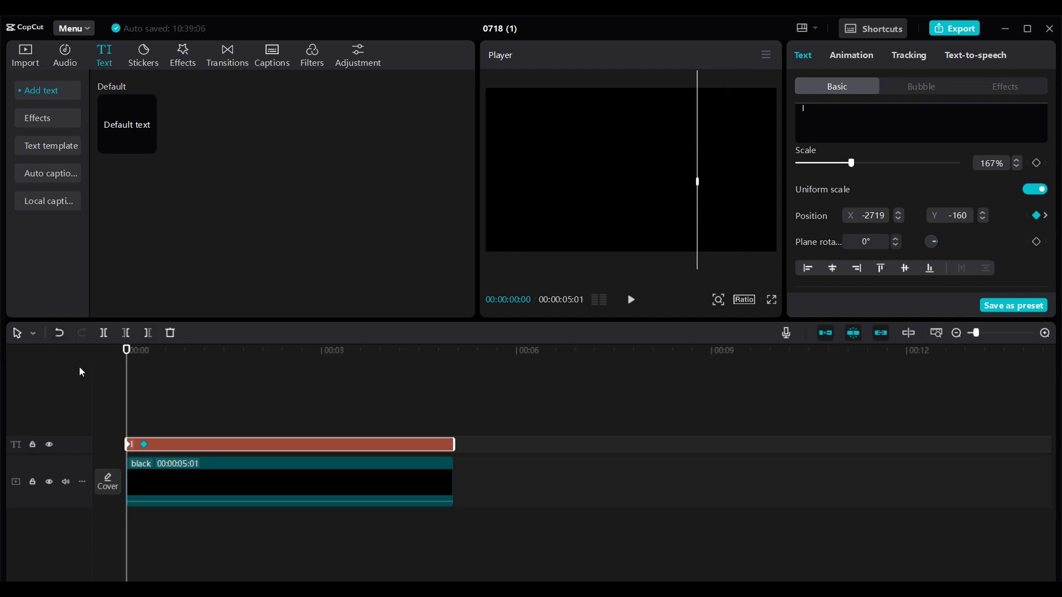
{"action": "left_click_drag", "start_coordinate": [127, 349], "coordinate": [144, 350]}
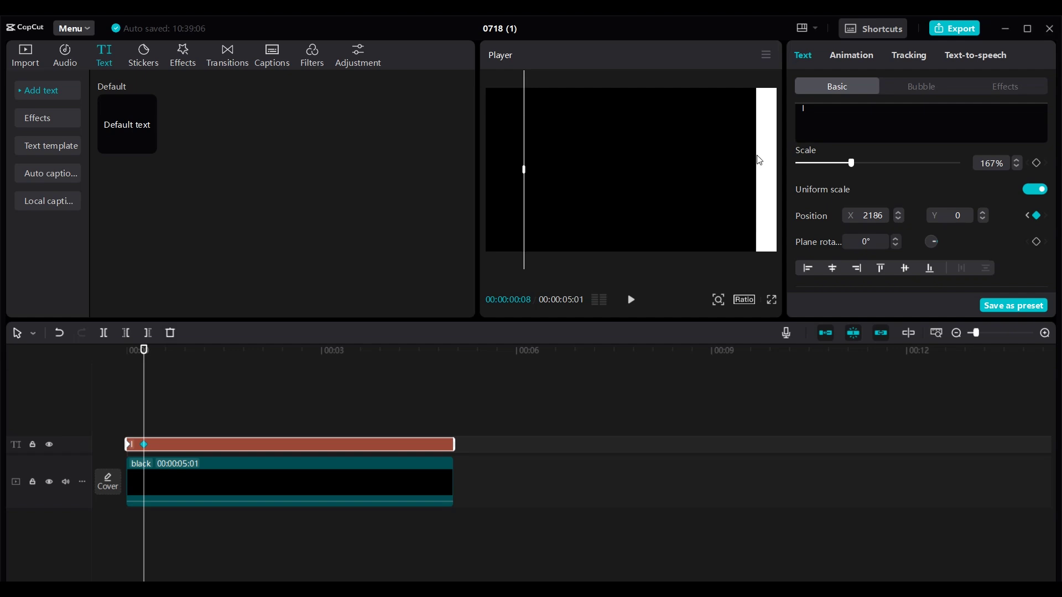
{"action": "left_click_drag", "start_coordinate": [767, 159], "coordinate": [819, 159]}
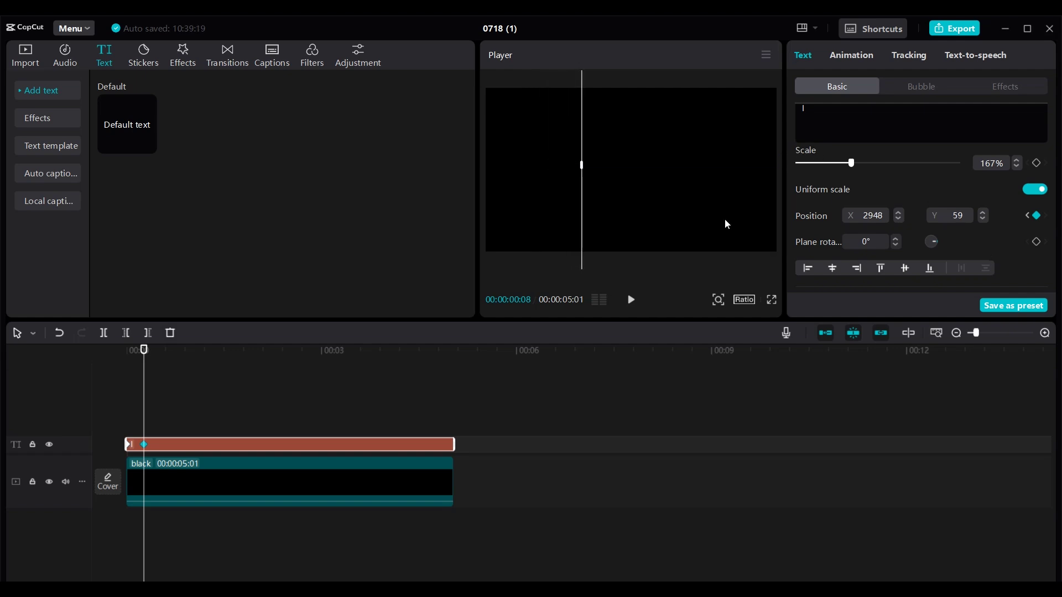
Play back the sweep, then copy the text clip onto a new track above.
{"action": "left_click_drag", "start_coordinate": [144, 356], "coordinate": [125, 358]}
{"action": "key", "text": "space"}
{"action": "key", "text": "space"}
{"action": "left_click_drag", "start_coordinate": [205, 359], "coordinate": [130, 359]}
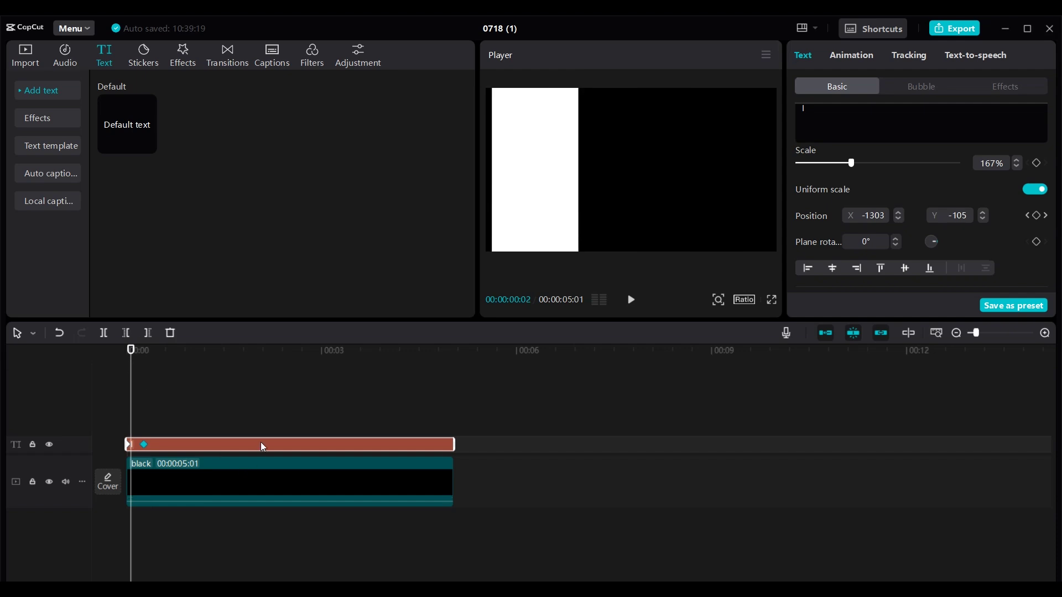
{"action": "left_click_drag", "start_coordinate": [261, 442], "coordinate": [260, 423]}
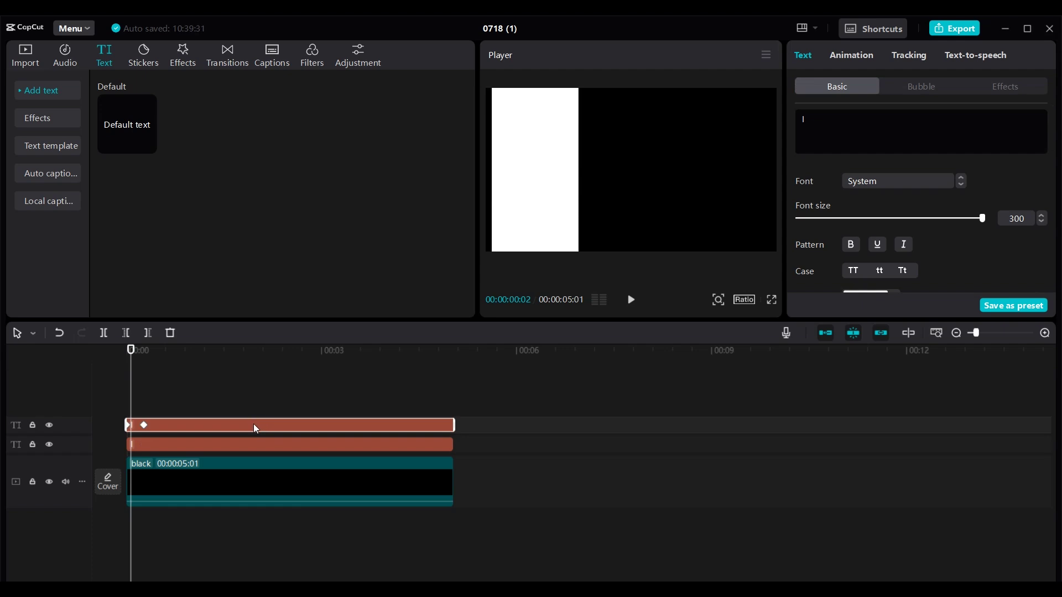
Delay the upper text clip by a few frames and preview the staggered sweeps.
{"action": "left_click_drag", "start_coordinate": [242, 426], "coordinate": [260, 427]}
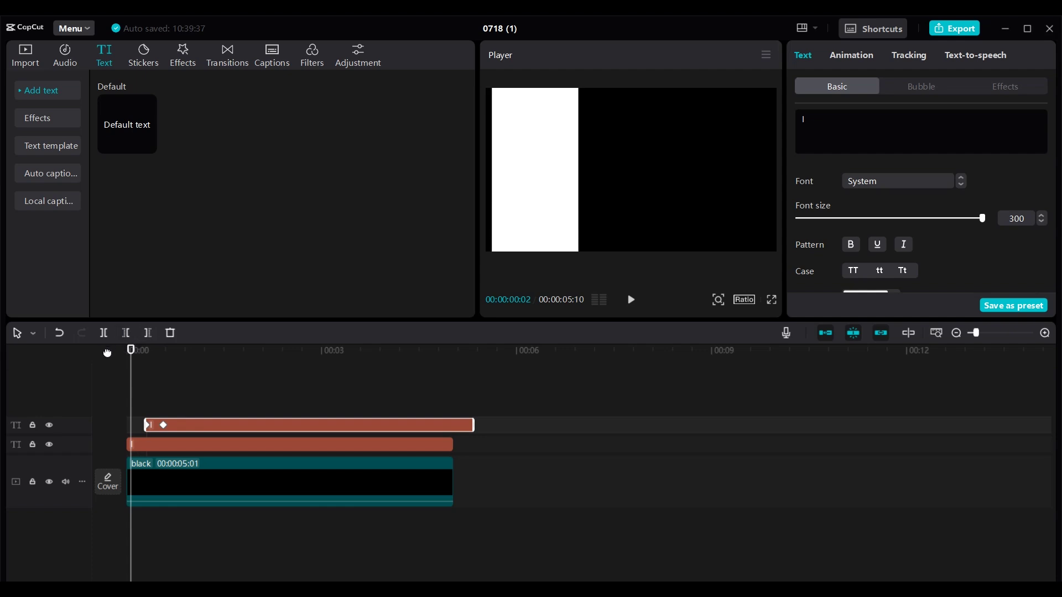
{"action": "key", "text": "space"}
{"action": "key", "text": "space"}
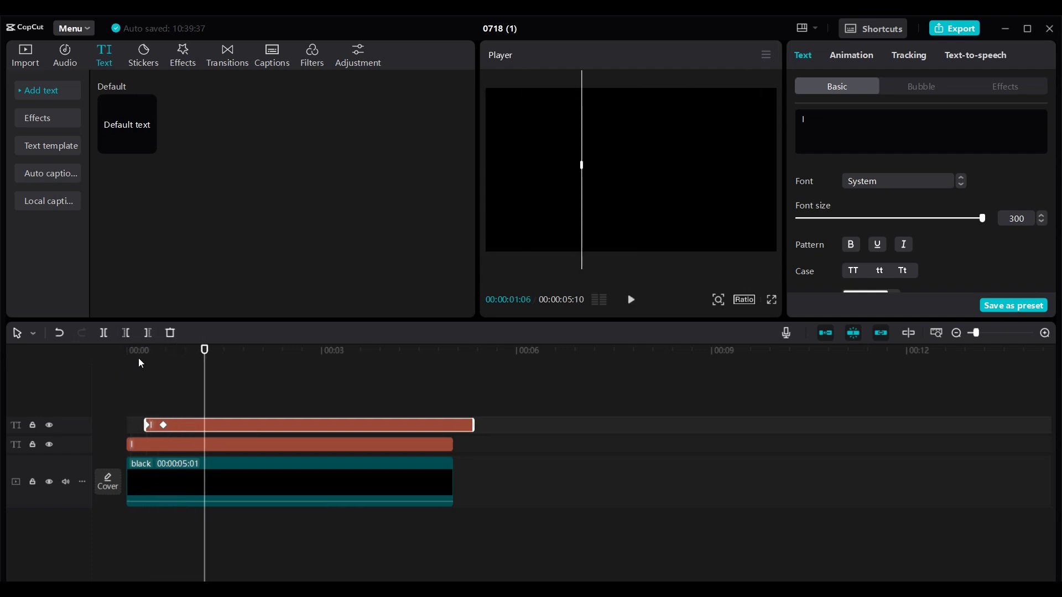
{"action": "left_click_drag", "start_coordinate": [158, 354], "coordinate": [101, 358]}
{"action": "key", "text": "space"}
{"action": "key", "text": "space"}
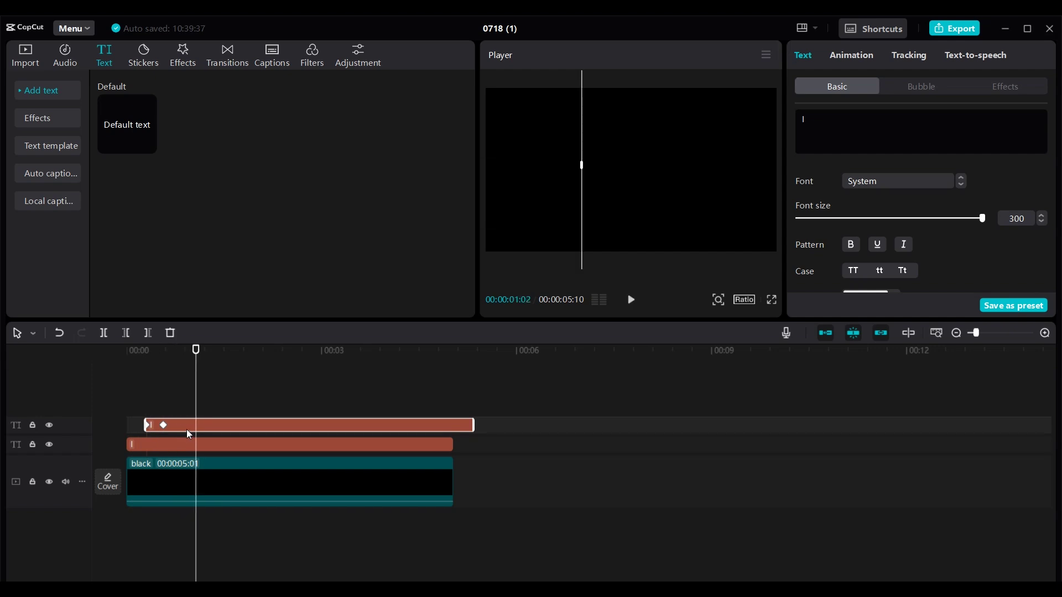
Colour the lower text bar light green, 90FFB6.
{"action": "left_click", "coordinate": [204, 446]}
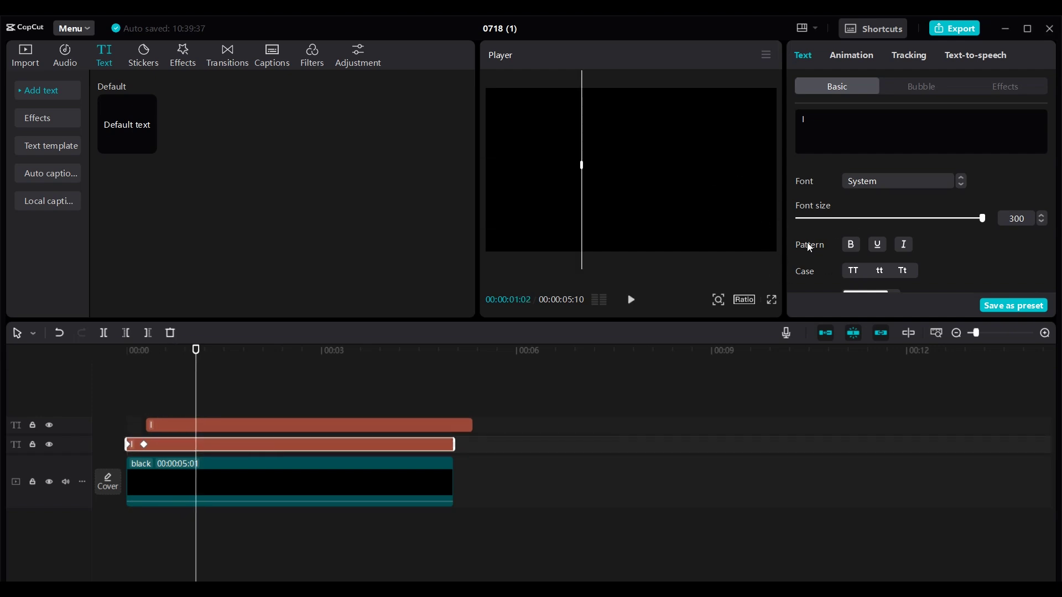
{"action": "scroll", "coordinate": [976, 265], "scroll_direction": "down", "scroll_amount": 6}
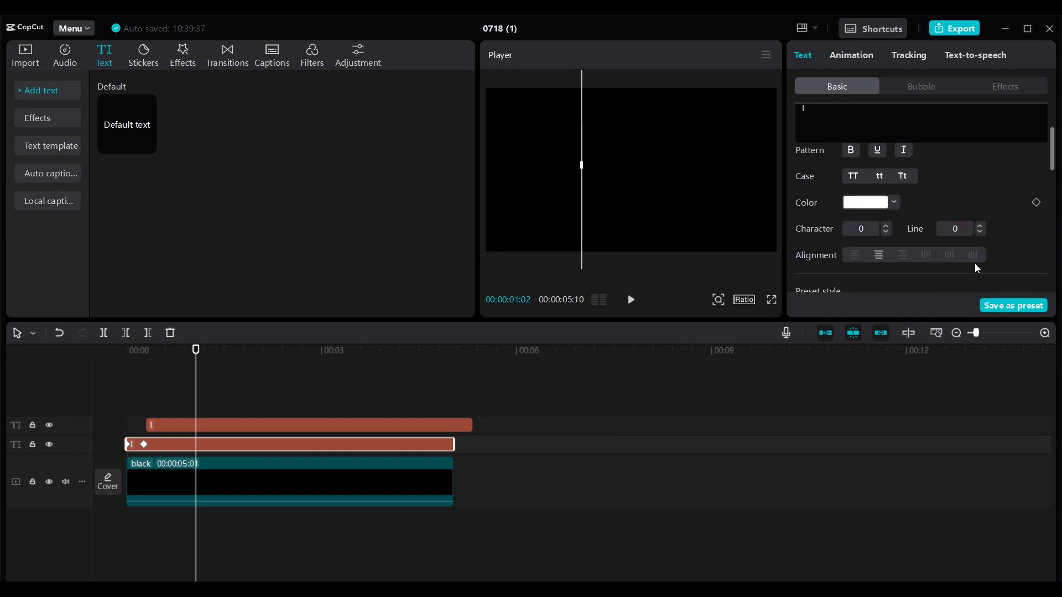
{"action": "scroll", "coordinate": [973, 265], "scroll_direction": "up", "scroll_amount": 3}
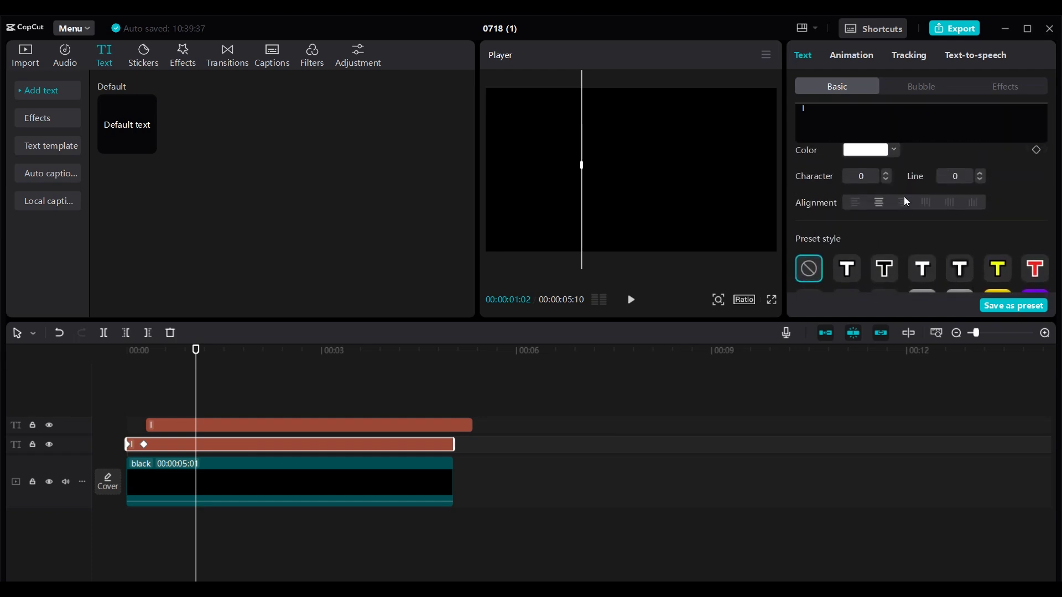
{"action": "left_click", "coordinate": [872, 151]}
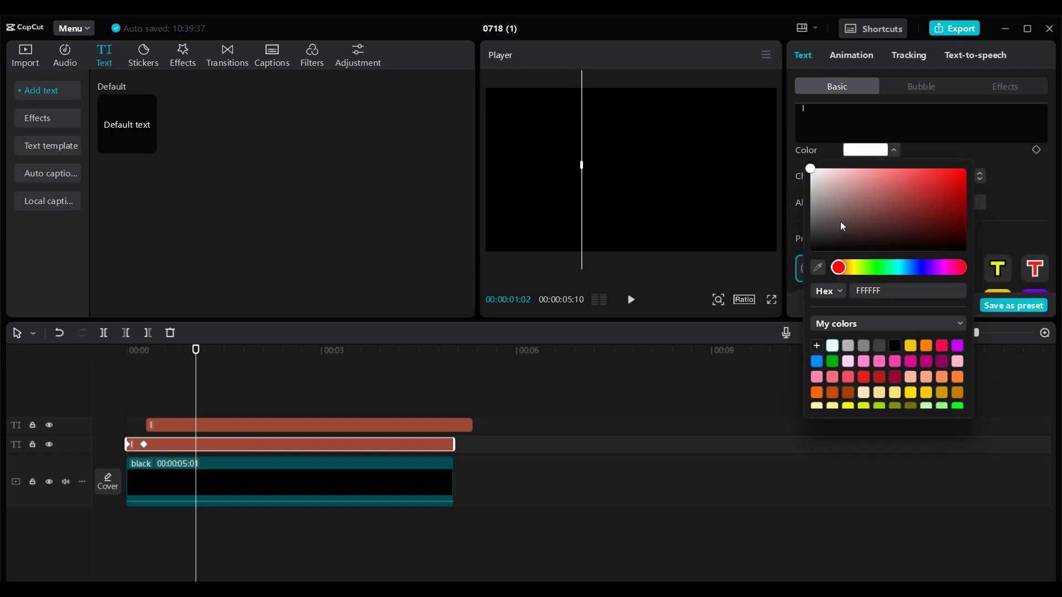
{"action": "left_click", "coordinate": [891, 266]}
{"action": "mouse_move", "coordinate": [884, 181]}
{"action": "left_mouse_down"}
{"action": "mouse_move", "coordinate": [894, 178]}
{"action": "mouse_move", "coordinate": [879, 167]}
{"action": "left_mouse_up"}
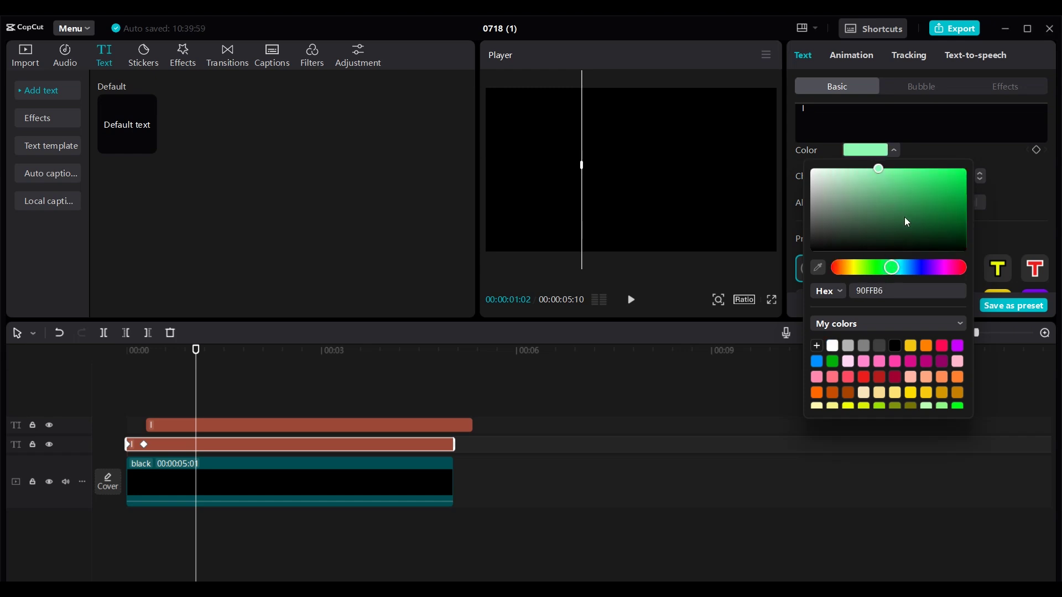
{"action": "left_click", "coordinate": [896, 152]}
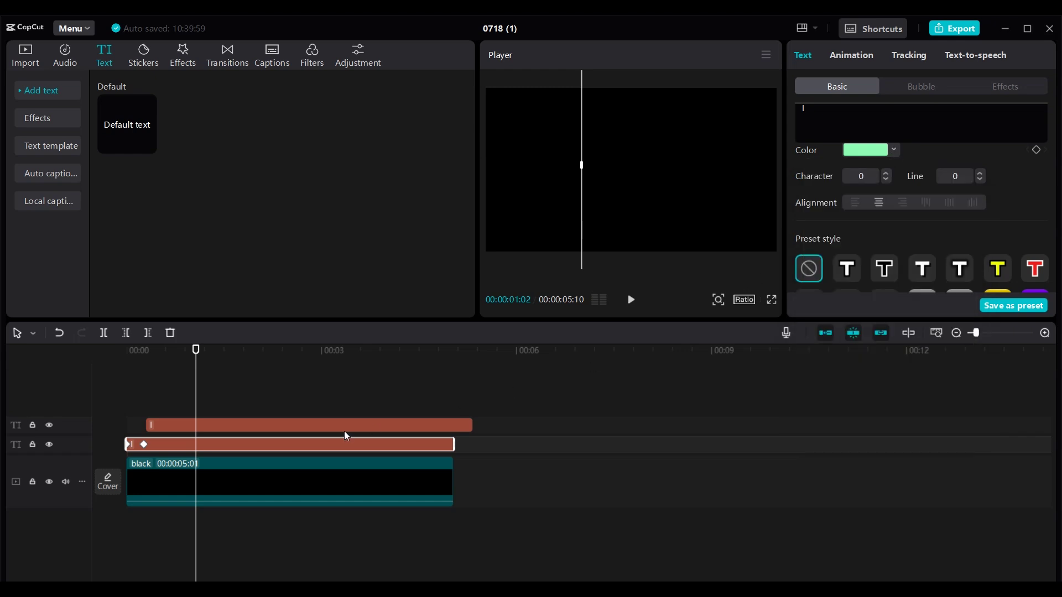
{"action": "left_click_drag", "start_coordinate": [196, 351], "coordinate": [168, 349]}
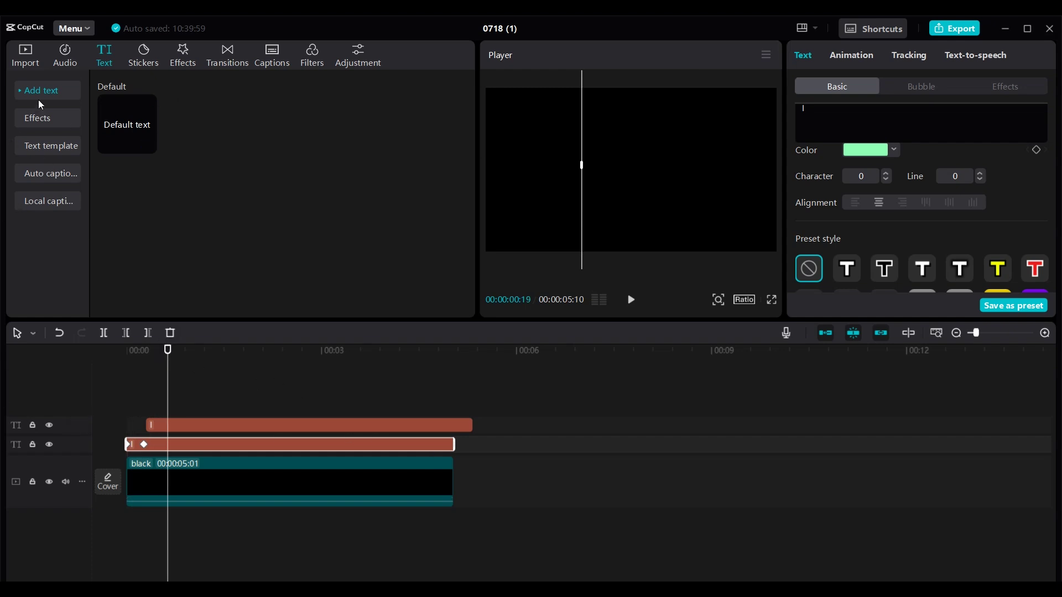
Import g logo.png and place it on the timeline near 00:00.
{"action": "left_click", "coordinate": [291, 192]}
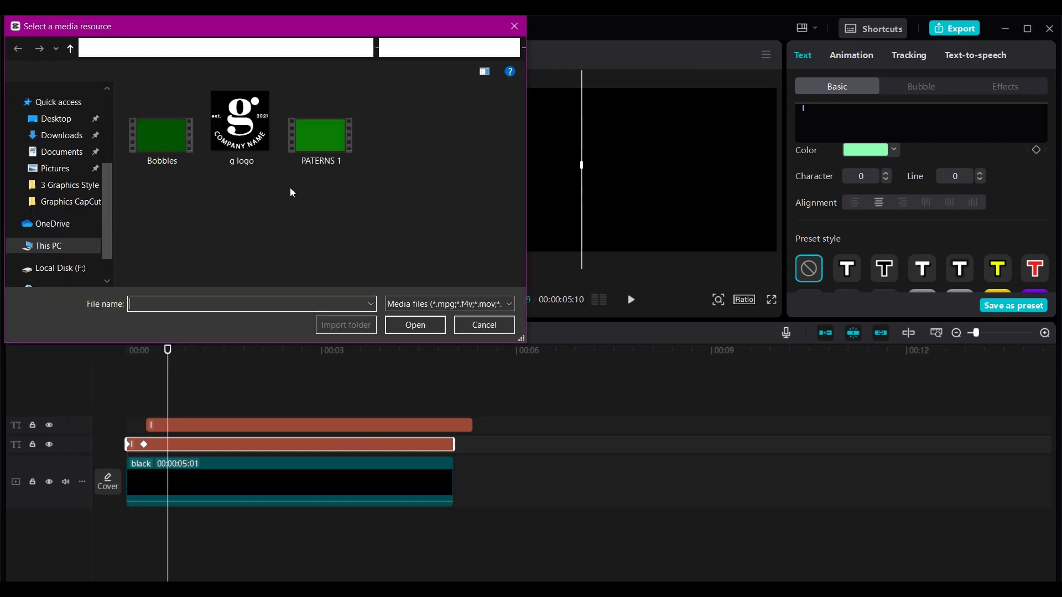
{"action": "left_click", "coordinate": [247, 131]}
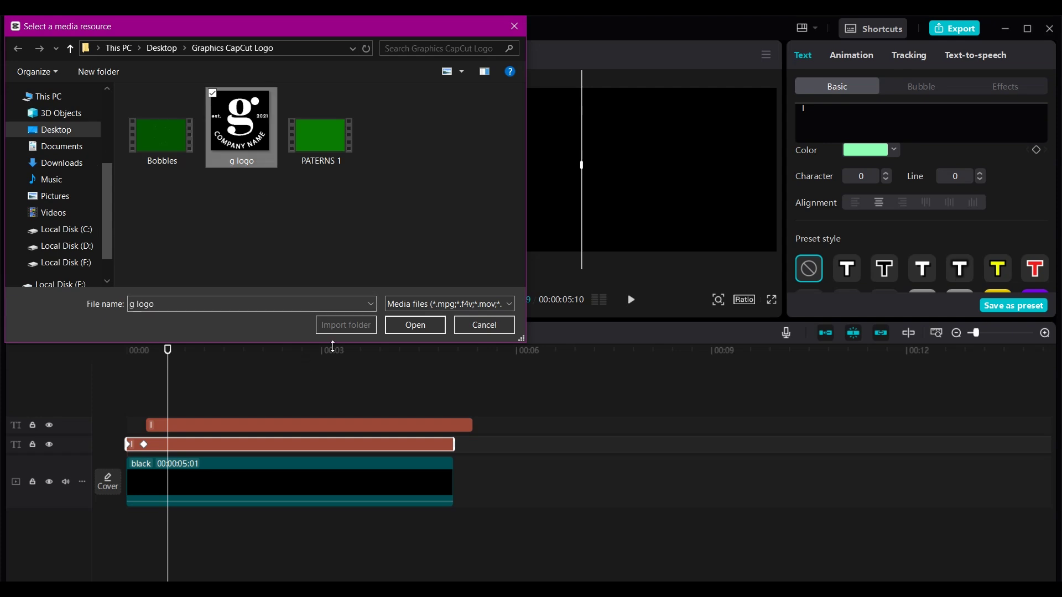
{"action": "left_click", "coordinate": [423, 331]}
{"action": "left_click_drag", "start_coordinate": [143, 182], "coordinate": [174, 449]}
{"action": "left_click_drag", "start_coordinate": [251, 443], "coordinate": [231, 449]}
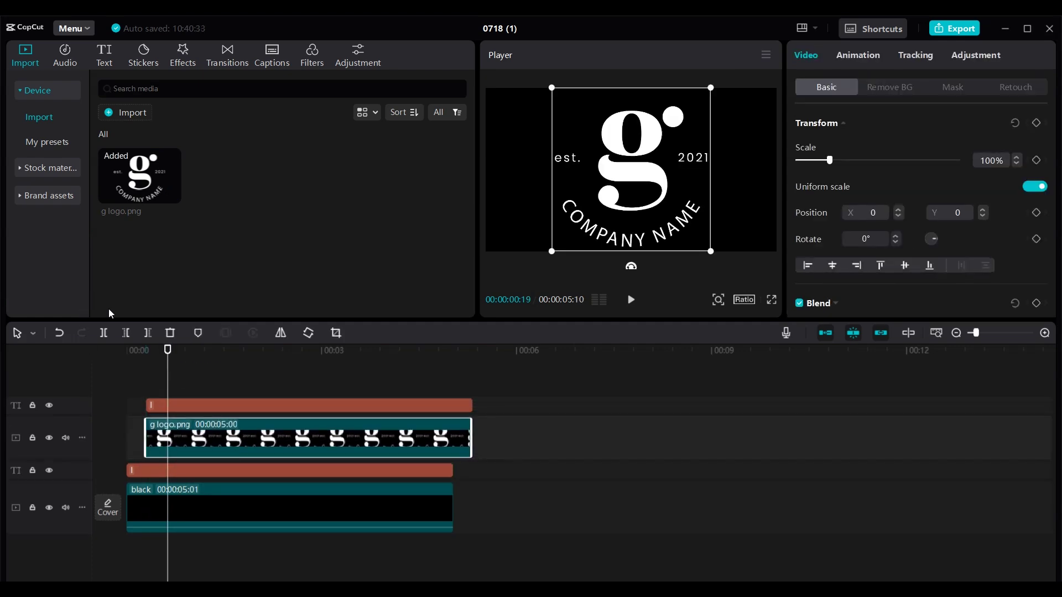
Shrink the g logo to 45% scale.
{"action": "mouse_move", "coordinate": [167, 348]}
{"action": "left_mouse_down"}
{"action": "mouse_move", "coordinate": [161, 356]}
{"action": "mouse_move", "coordinate": [181, 357]}
{"action": "left_mouse_up"}
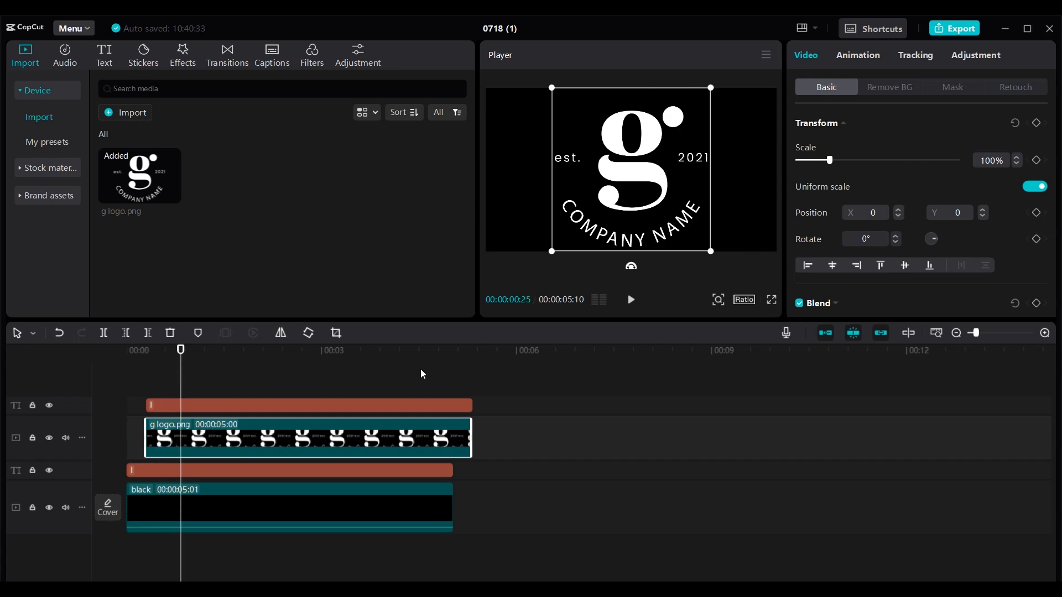
{"action": "left_click_drag", "start_coordinate": [825, 161], "coordinate": [815, 166]}
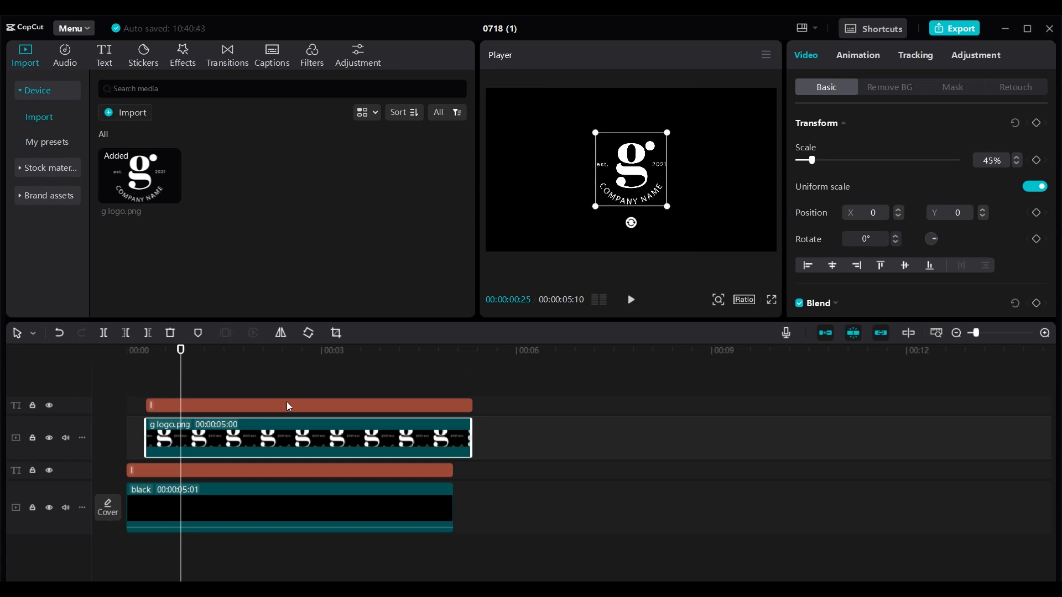
{"action": "left_click", "coordinate": [156, 358]}
{"action": "mouse_move", "coordinate": [157, 362]}
{"action": "left_mouse_down"}
{"action": "mouse_move", "coordinate": [127, 367]}
{"action": "mouse_move", "coordinate": [156, 367]}
{"action": "left_mouse_up"}
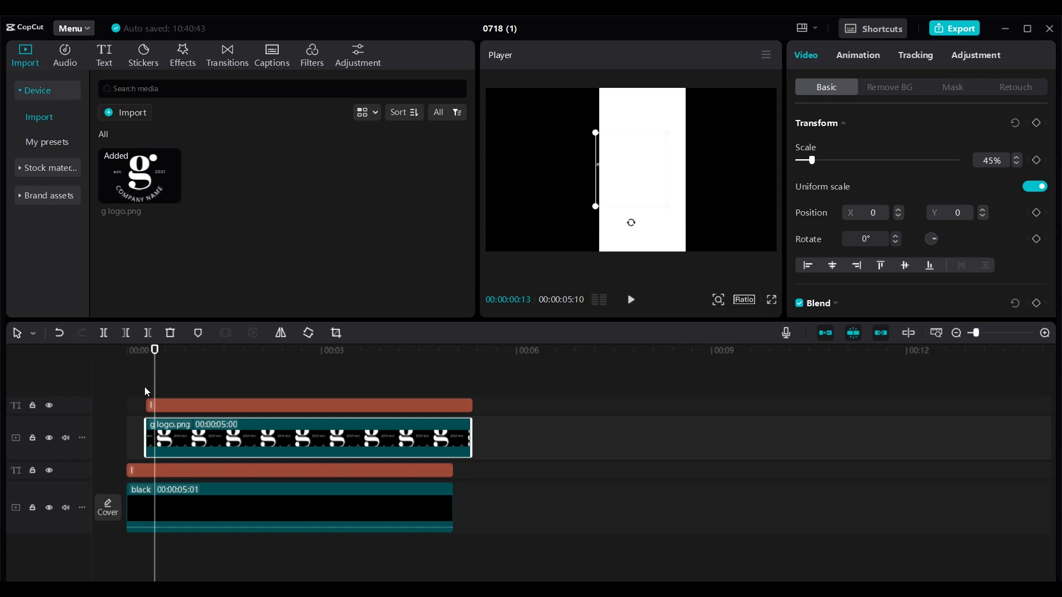
Trim the logo clip to 00:00:04:18, starting slightly later and ending with the other clips.
{"action": "left_click_drag", "start_coordinate": [148, 435], "coordinate": [156, 437]}
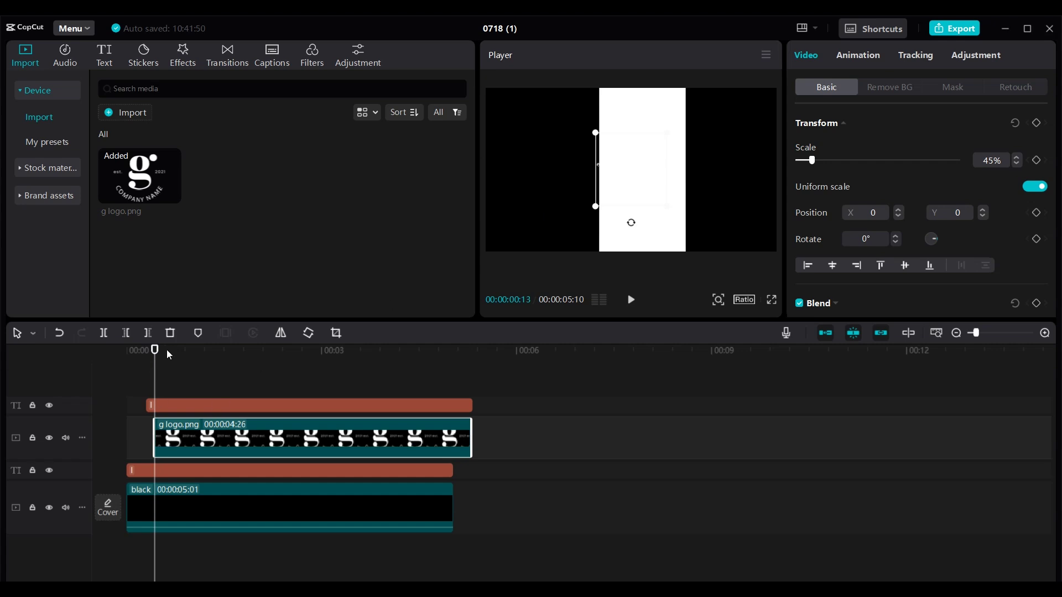
{"action": "left_click_drag", "start_coordinate": [155, 347], "coordinate": [126, 360]}
{"action": "key", "text": "space"}
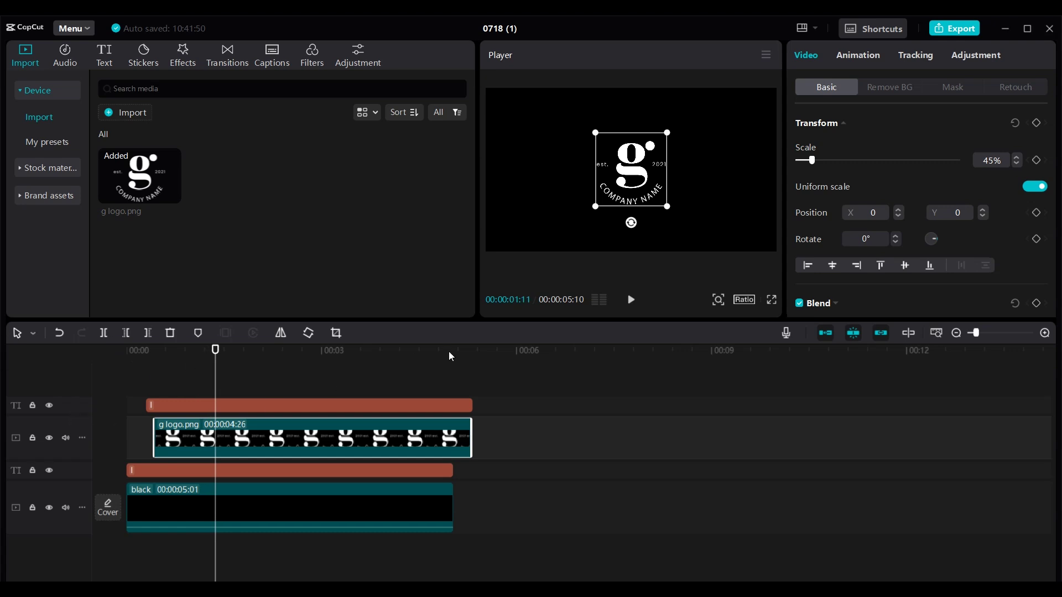
{"action": "left_click_drag", "start_coordinate": [469, 437], "coordinate": [448, 410]}
{"action": "left_click", "coordinate": [492, 424]}
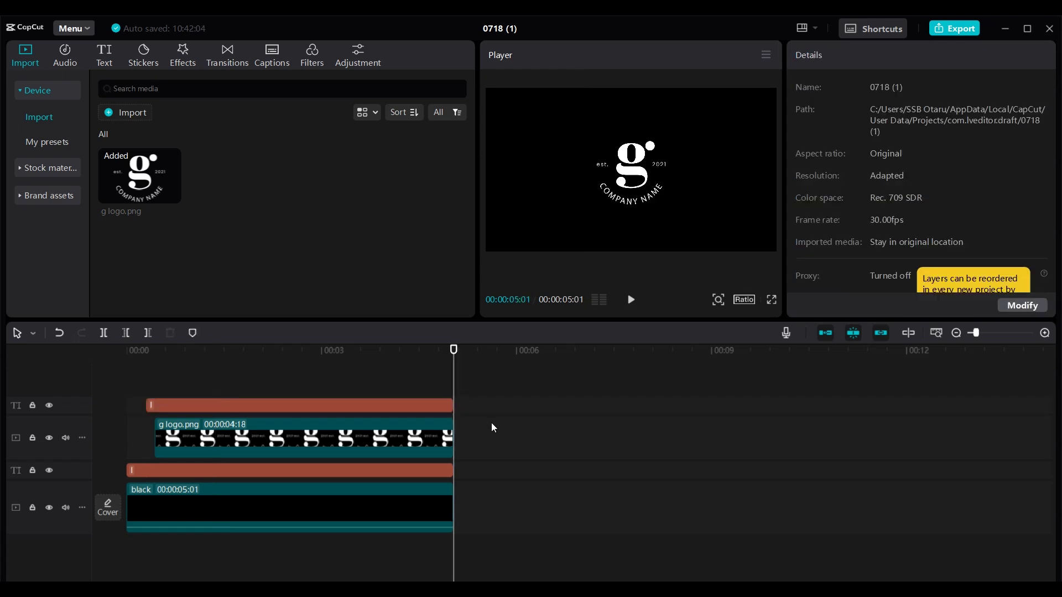
Give the g logo clip the Zoom 2 in-animation with a 0.5 s duration.
{"action": "left_click", "coordinate": [126, 349]}
{"action": "key", "text": "space"}
{"action": "key", "text": "space"}
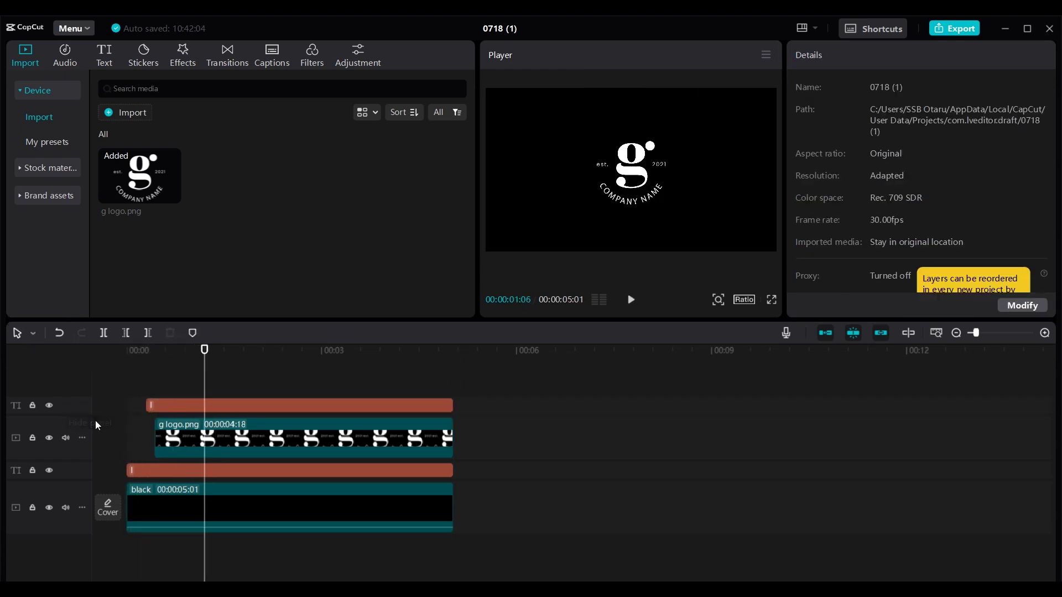
{"action": "left_click", "coordinate": [182, 440]}
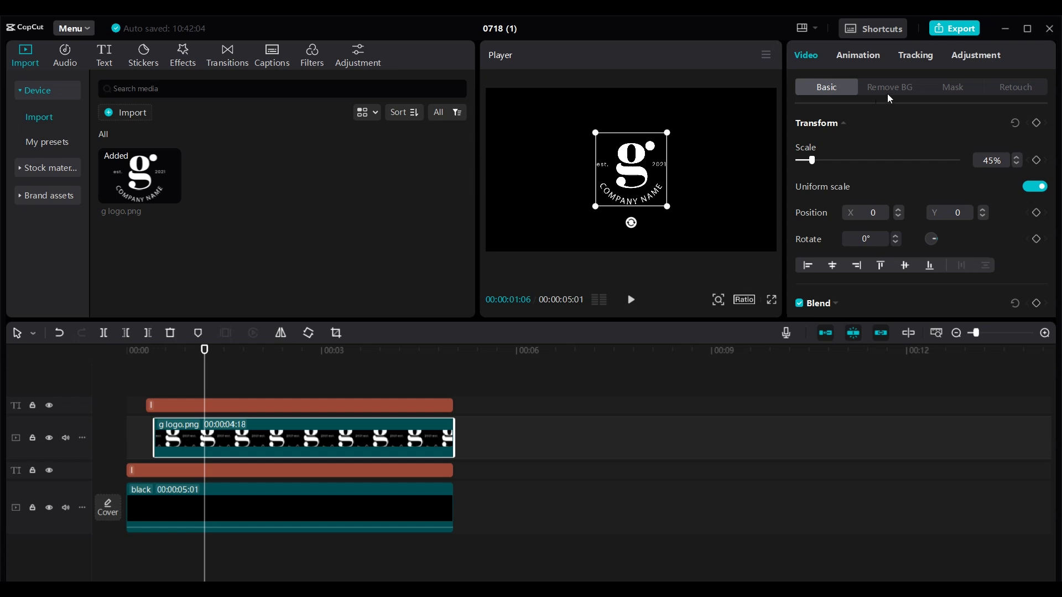
{"action": "left_click", "coordinate": [858, 62]}
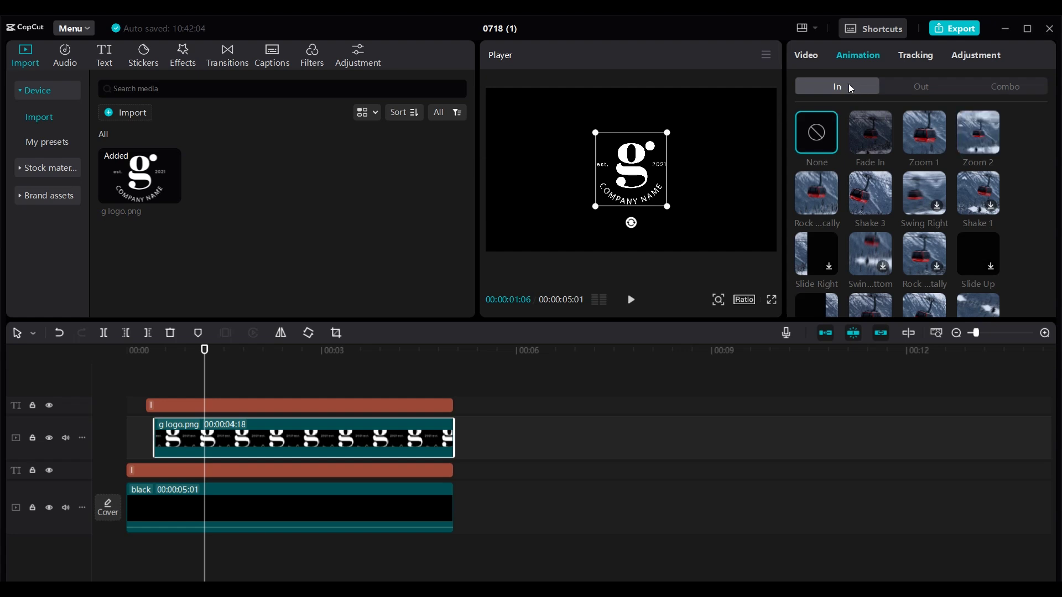
{"action": "left_click", "coordinate": [981, 140]}
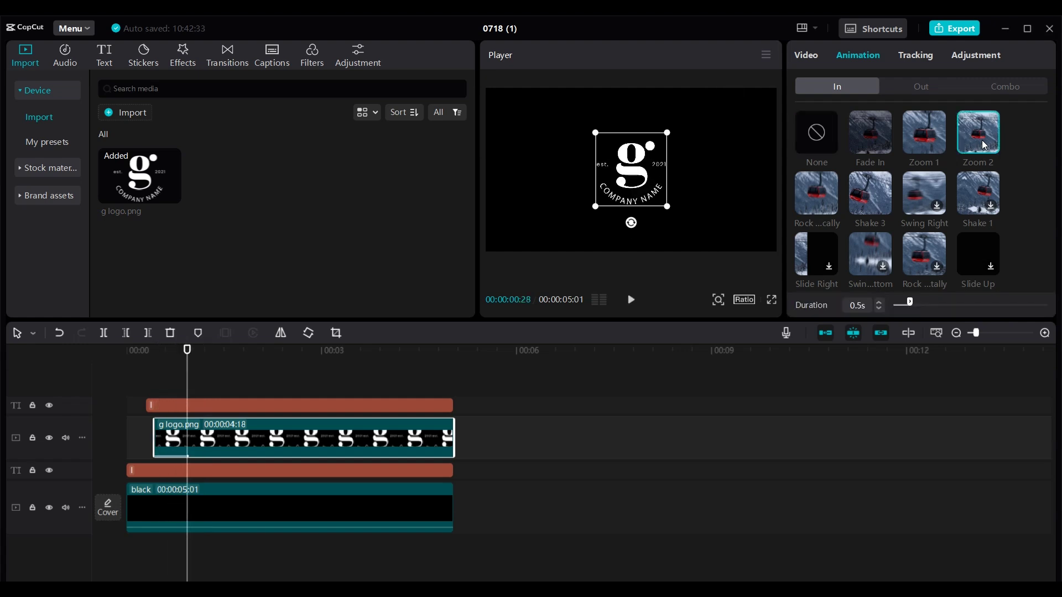
{"action": "left_click", "coordinate": [489, 445]}
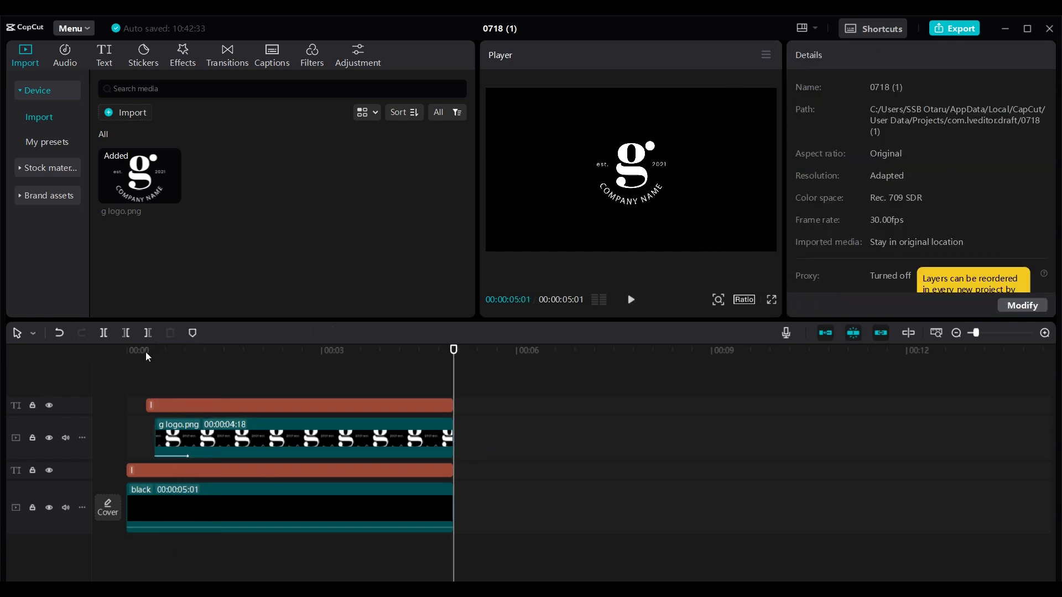
Play the finished logo intro and pause it.
{"action": "key", "text": "space"}
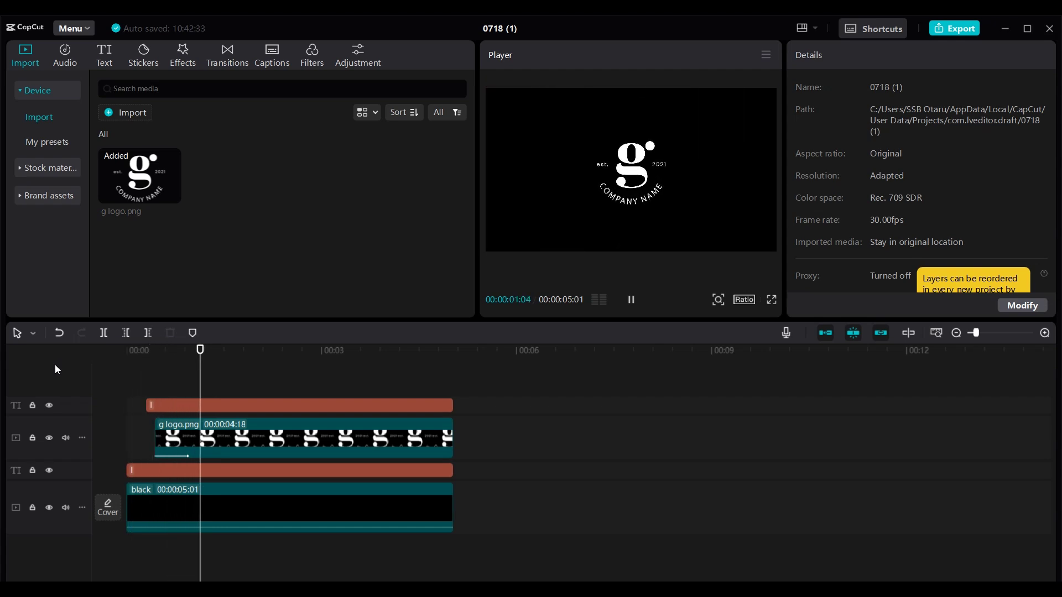
{"action": "key", "text": "space"}
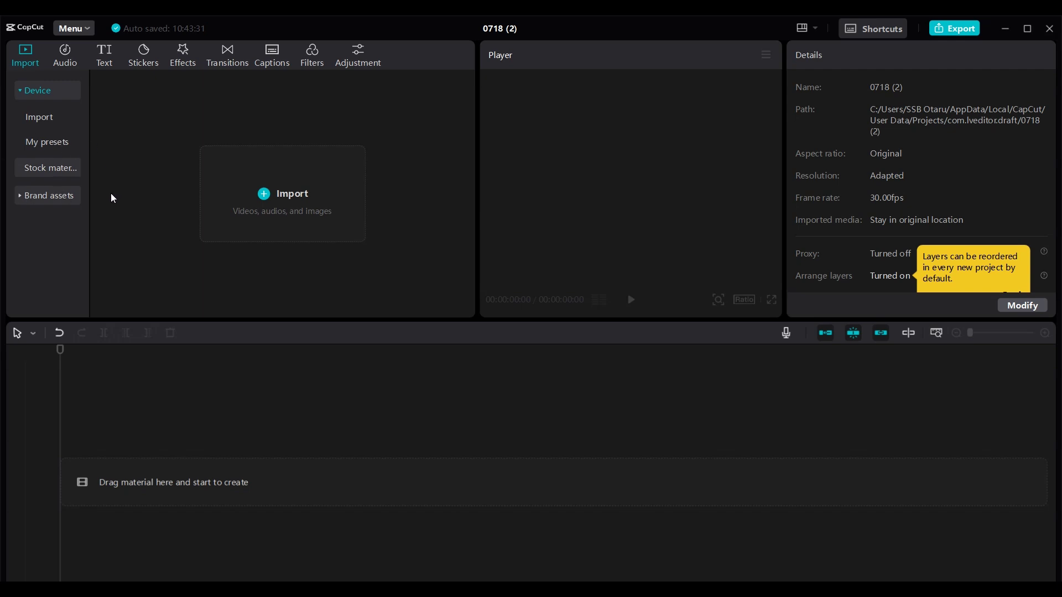
Browse to Stock materials and preview the plain black trending clip.
{"action": "left_click", "coordinate": [45, 197]}
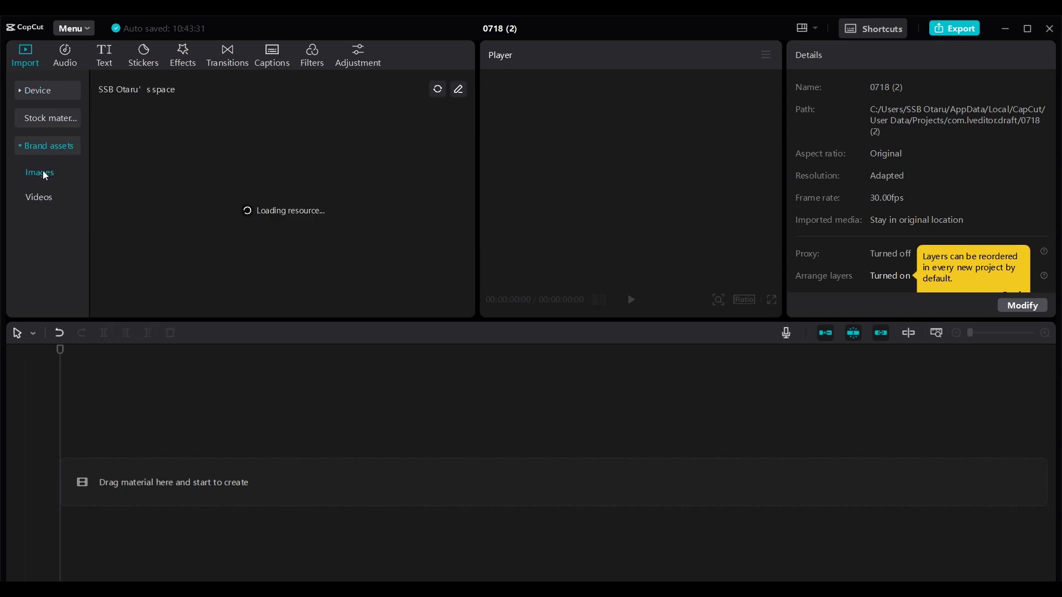
{"action": "left_click", "coordinate": [51, 151]}
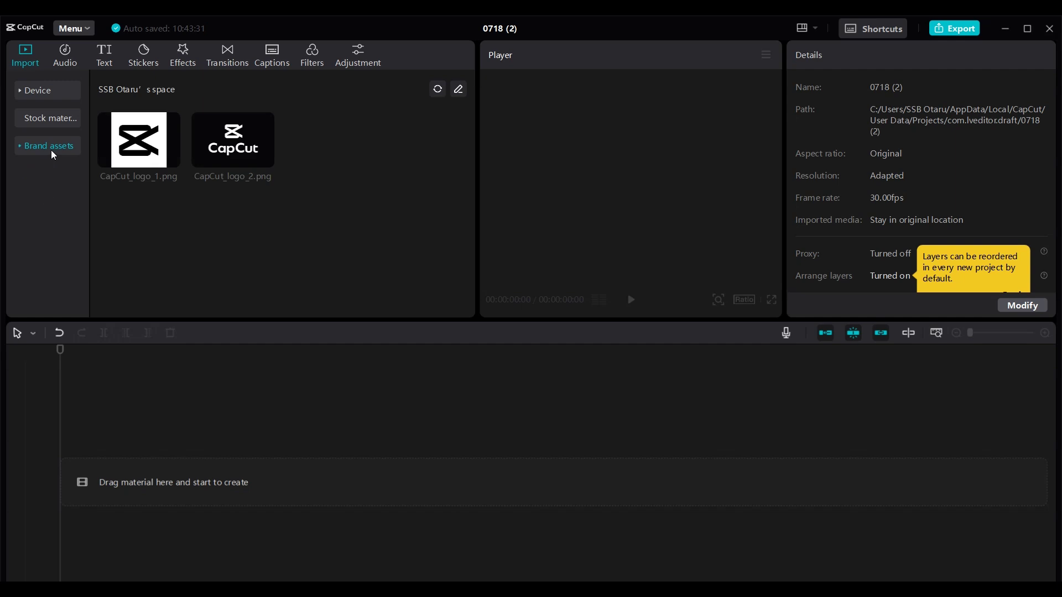
{"action": "left_click", "coordinate": [58, 127]}
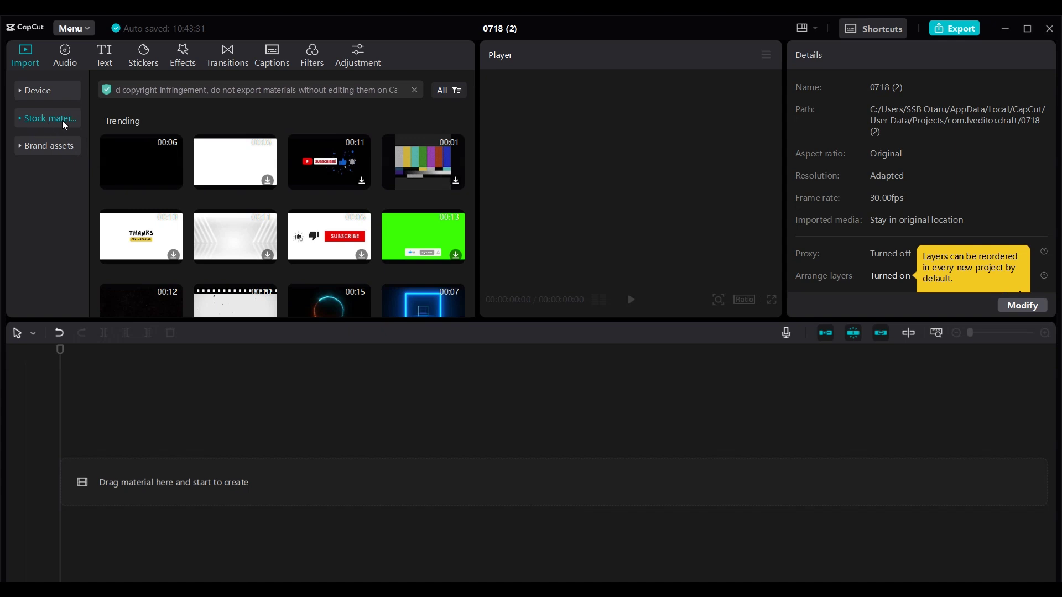
{"action": "left_click", "coordinate": [156, 155]}
{"action": "key", "text": "space"}
Place the black stock clip on the timeline and import Bobbles.mp4 from the device.
{"action": "left_click_drag", "start_coordinate": [141, 161], "coordinate": [194, 398]}
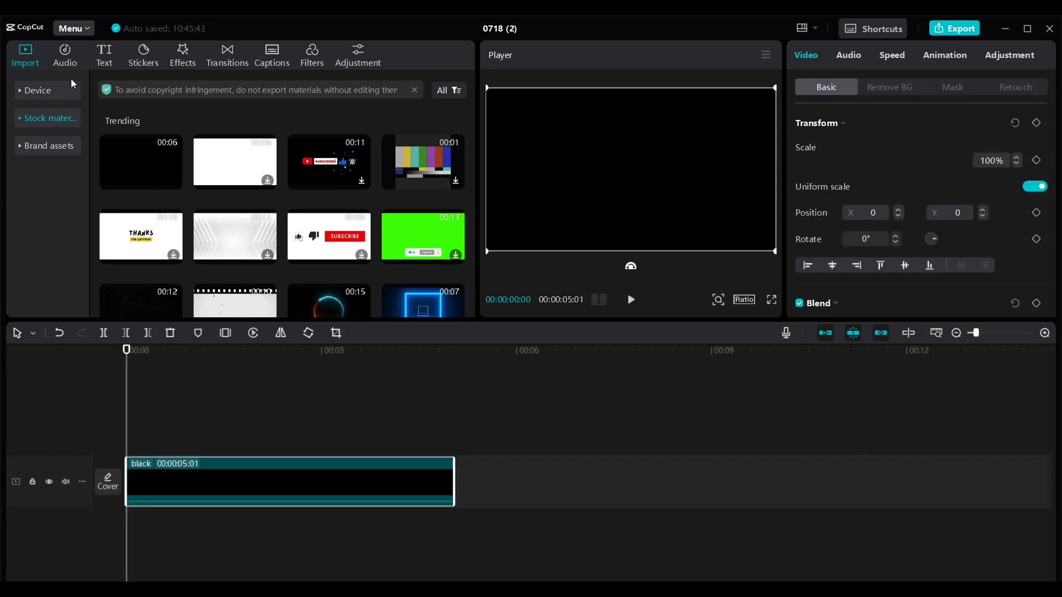
{"action": "left_click", "coordinate": [38, 92]}
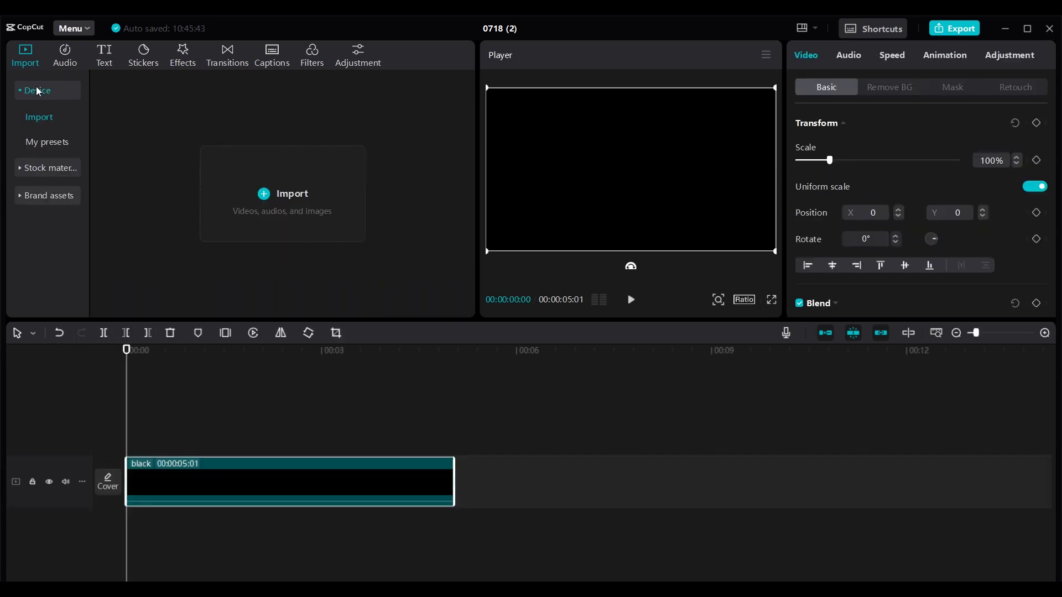
{"action": "left_click", "coordinate": [273, 195]}
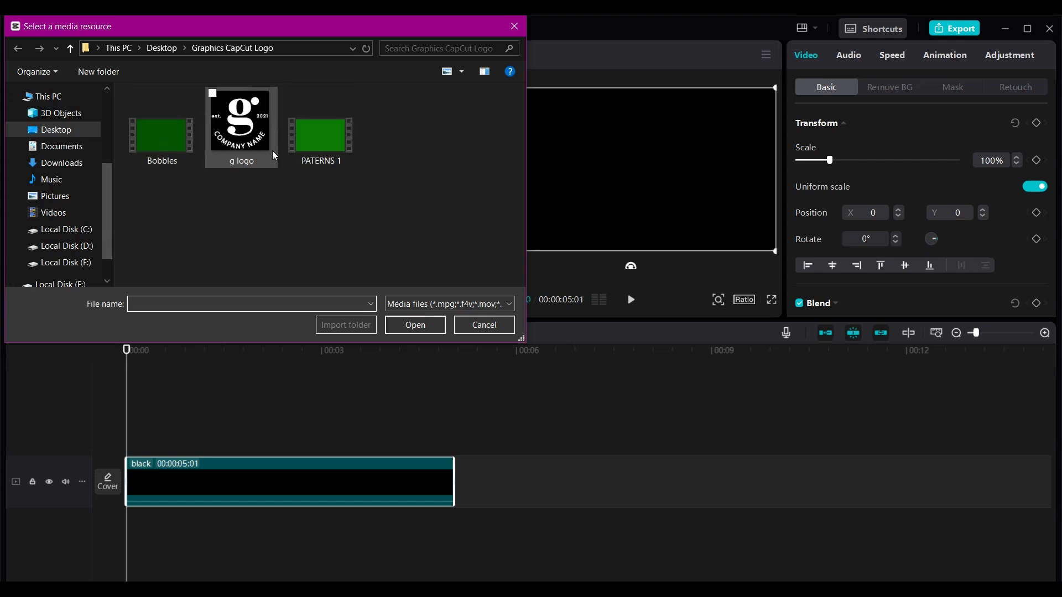
{"action": "left_click", "coordinate": [158, 135]}
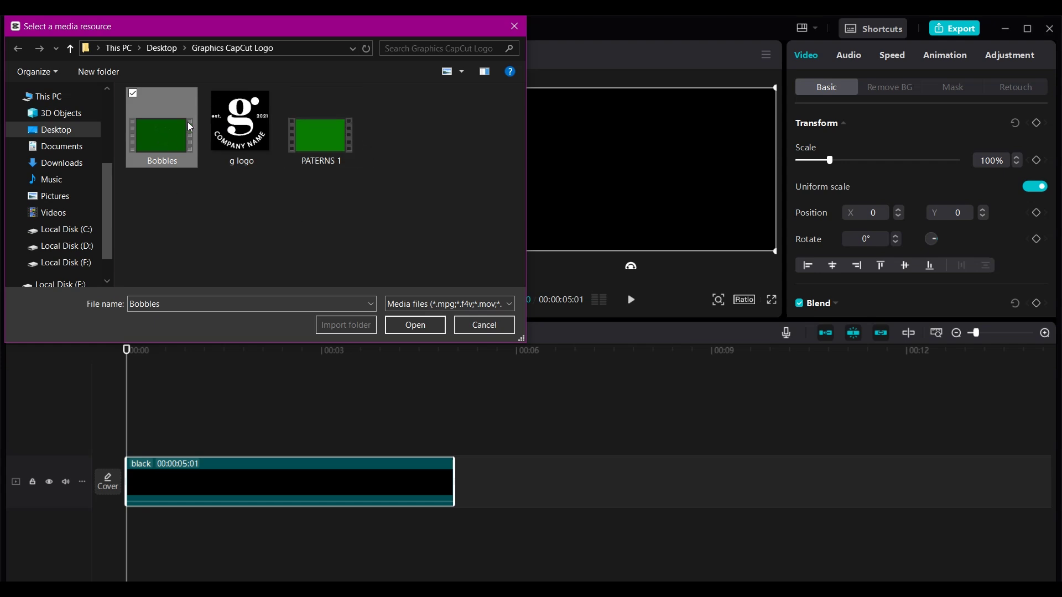
{"action": "left_click", "coordinate": [419, 324]}
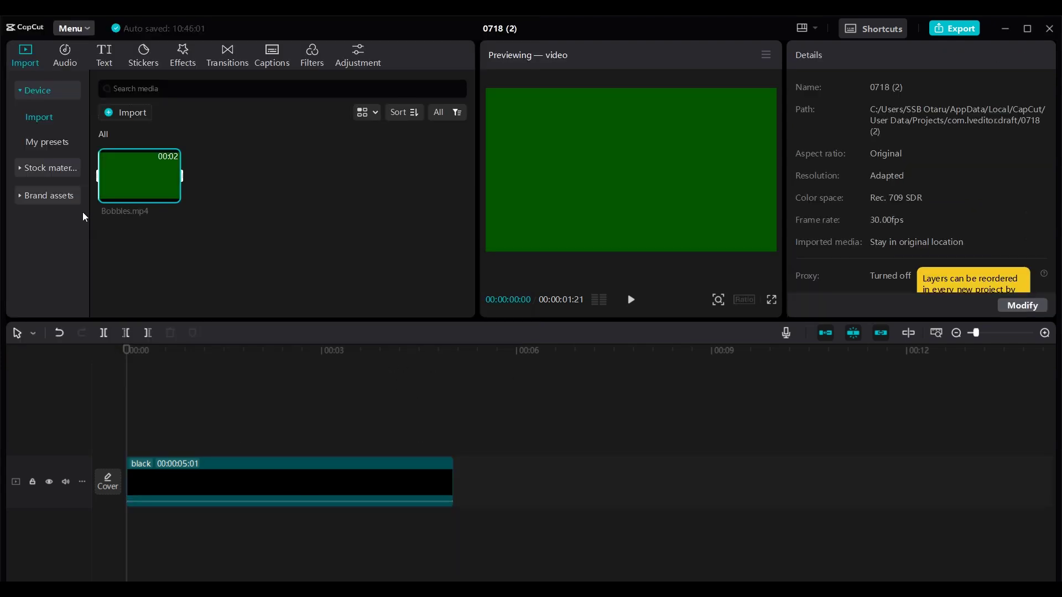
Put Bobbles.mp4 above the black clip, starting about 3 seconds in.
{"action": "left_click_drag", "start_coordinate": [122, 182], "coordinate": [128, 443]}
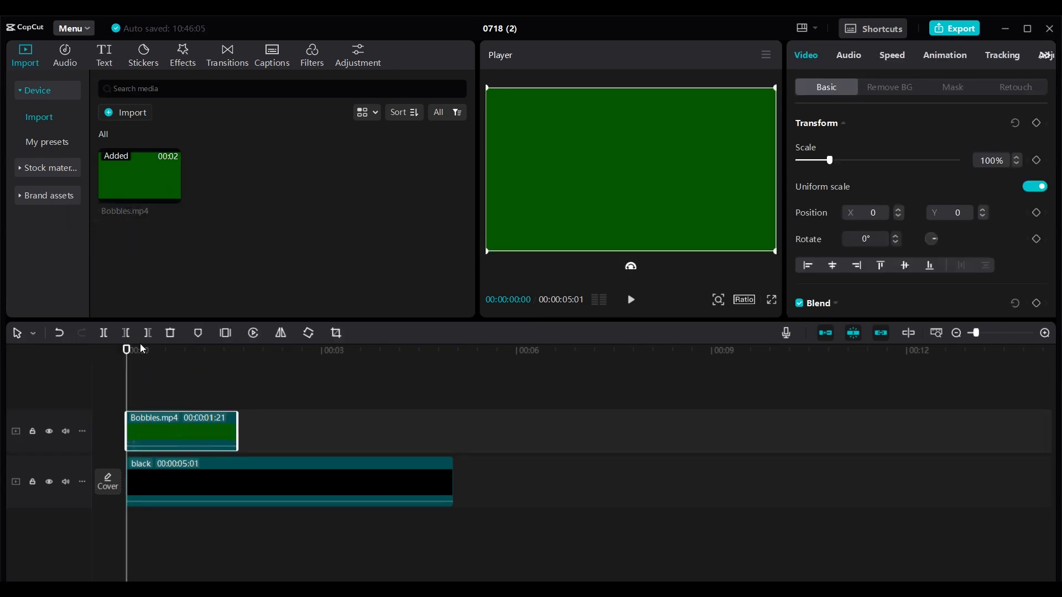
{"action": "left_click_drag", "start_coordinate": [128, 353], "coordinate": [161, 362]}
{"action": "left_click_drag", "start_coordinate": [183, 441], "coordinate": [364, 453]}
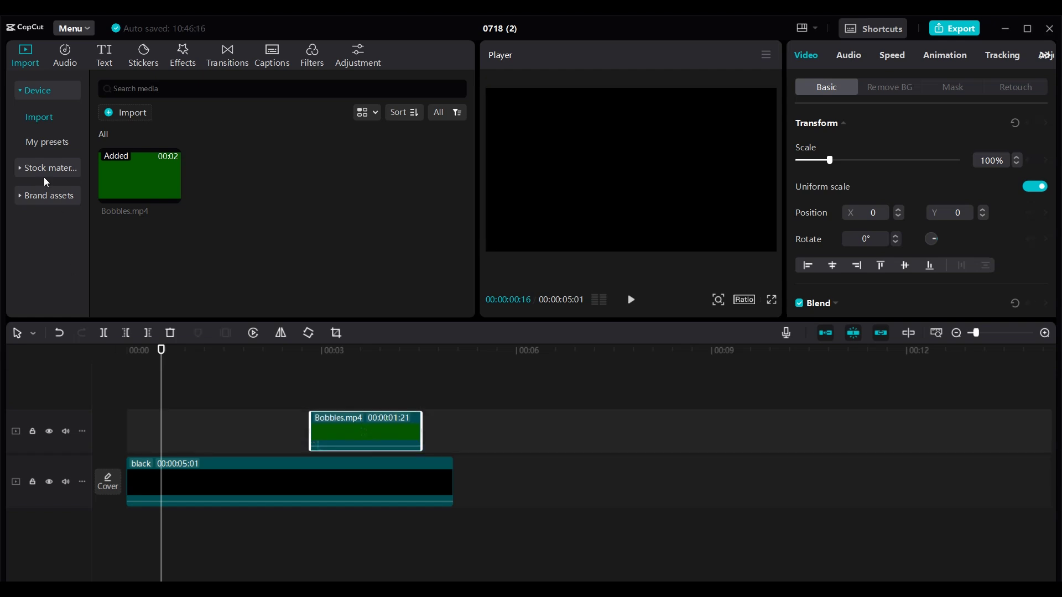
Import PATERNS 1.mp4 and place it on the upper track starting at 00:00.
{"action": "left_click", "coordinate": [120, 112]}
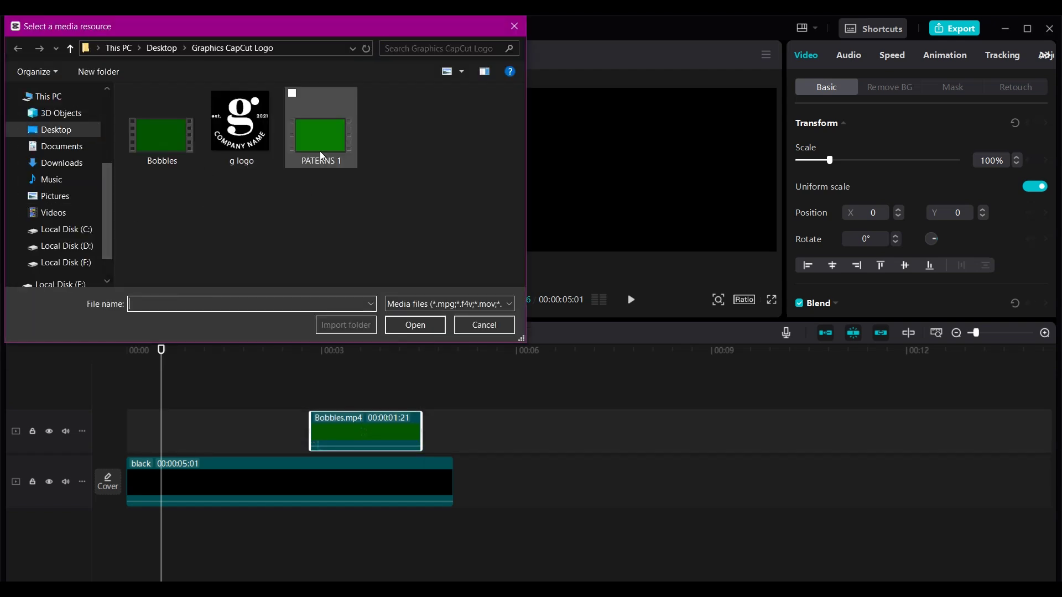
{"action": "left_click", "coordinate": [327, 137]}
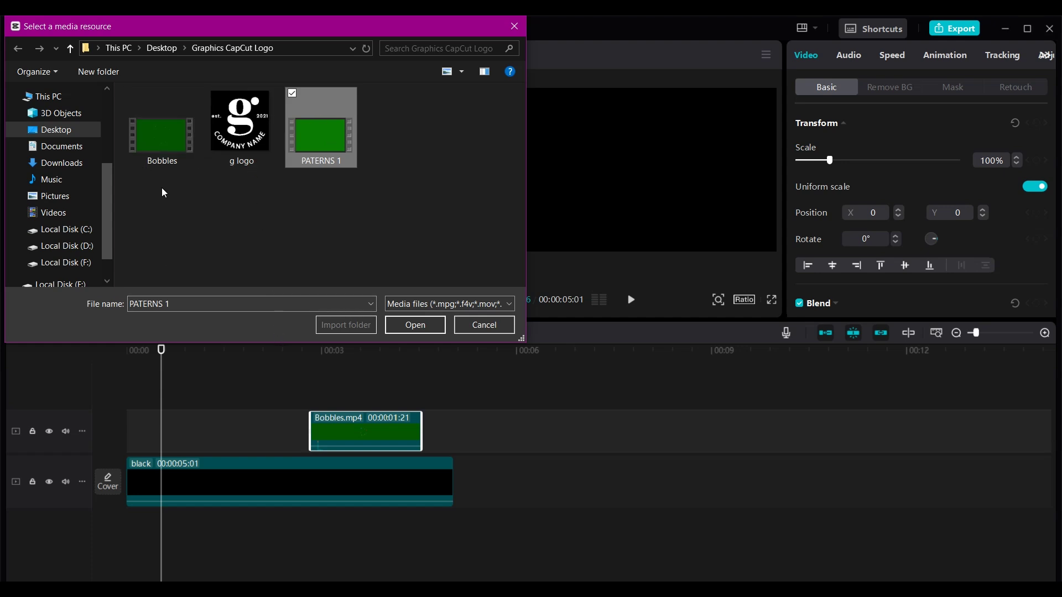
{"action": "left_click", "coordinate": [392, 330]}
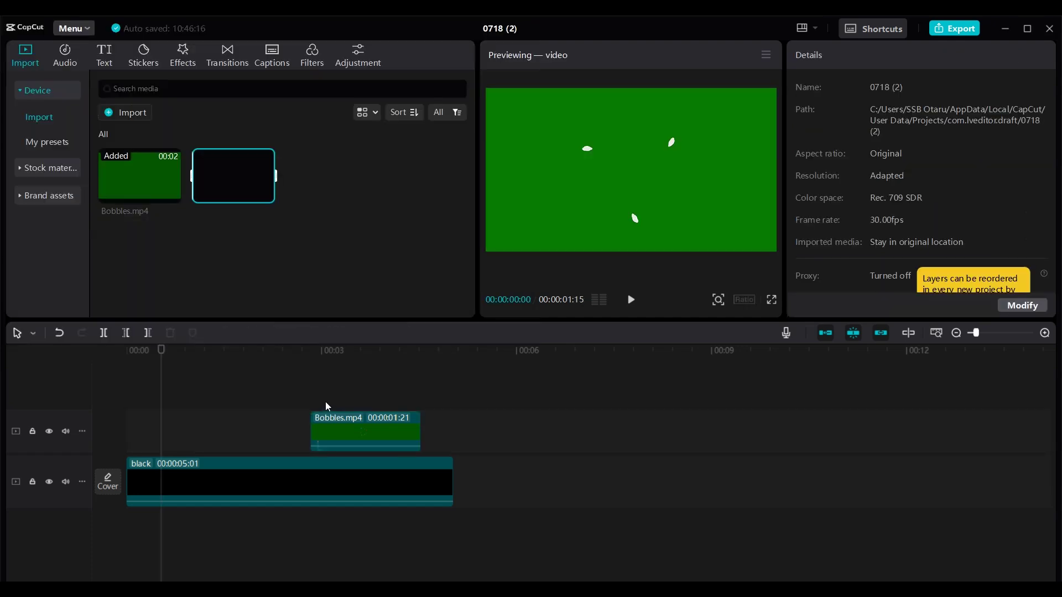
{"action": "mouse_move", "coordinate": [228, 175]}
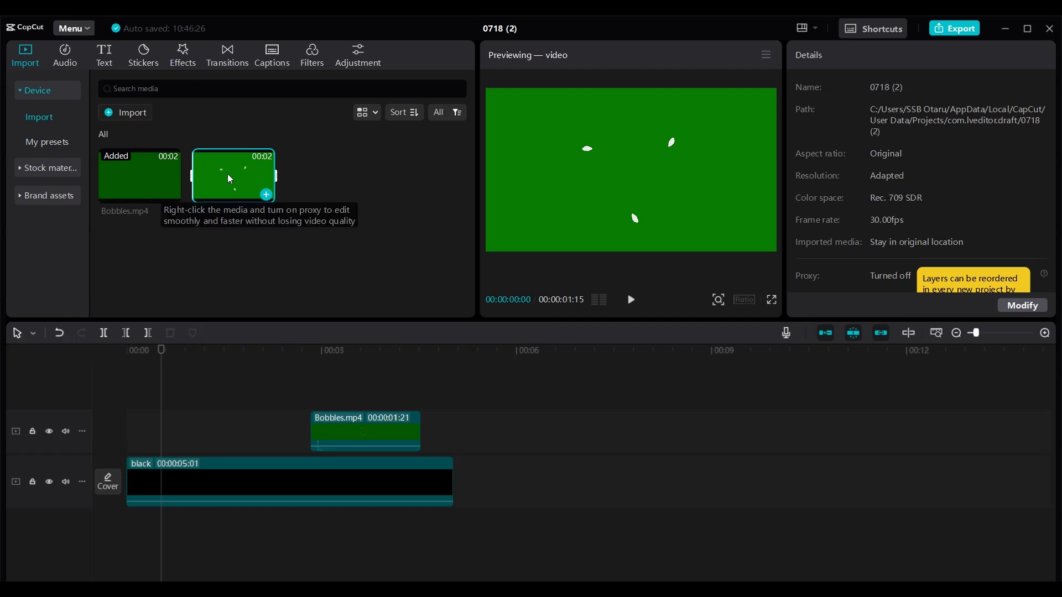
{"action": "left_click_drag", "start_coordinate": [230, 179], "coordinate": [163, 447]}
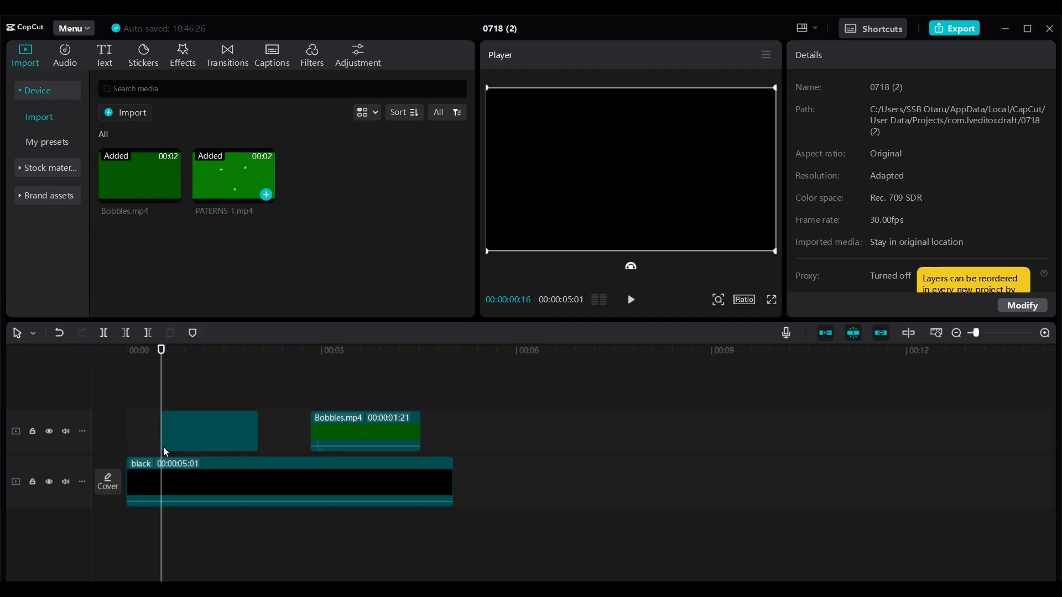
{"action": "left_click_drag", "start_coordinate": [163, 357], "coordinate": [204, 360]}
{"action": "left_click_drag", "start_coordinate": [214, 444], "coordinate": [186, 452]}
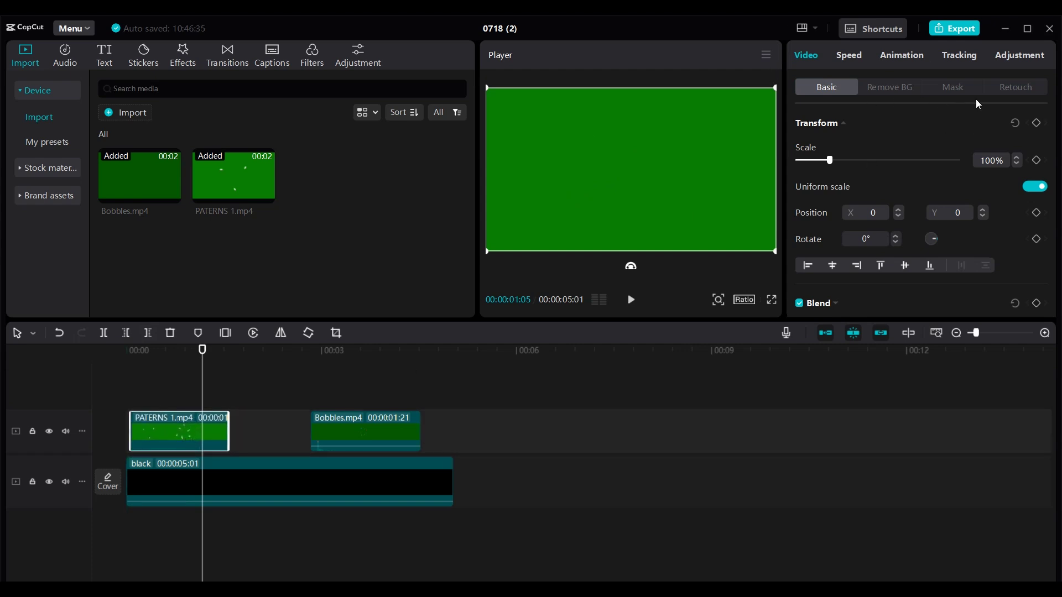
Chroma-key the green out of PATERNS 1.mp4 at intensity 20, leaving white particles over black.
{"action": "left_click", "coordinate": [888, 90]}
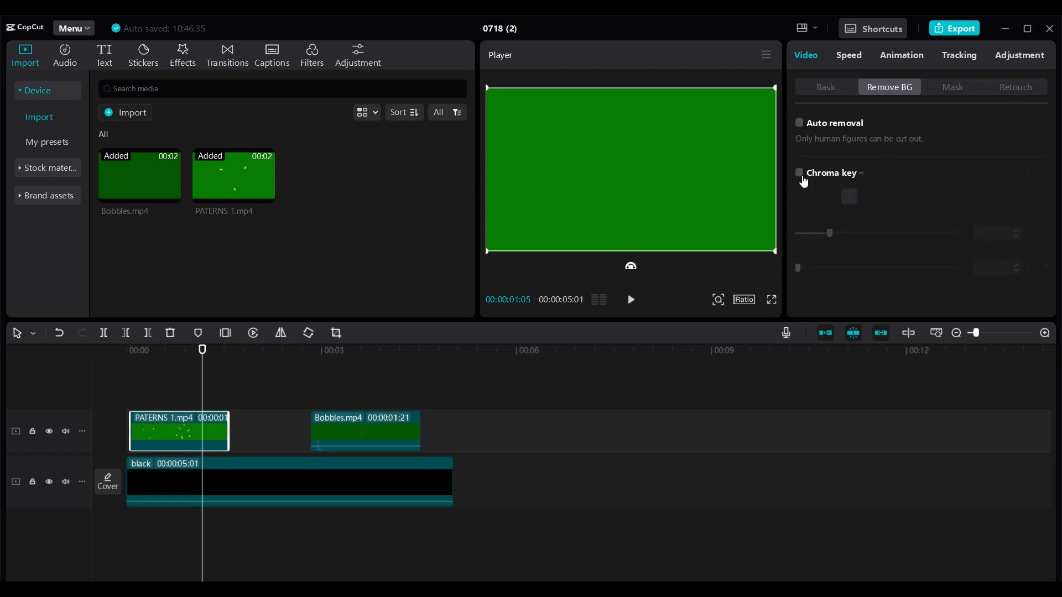
{"action": "left_click", "coordinate": [801, 177]}
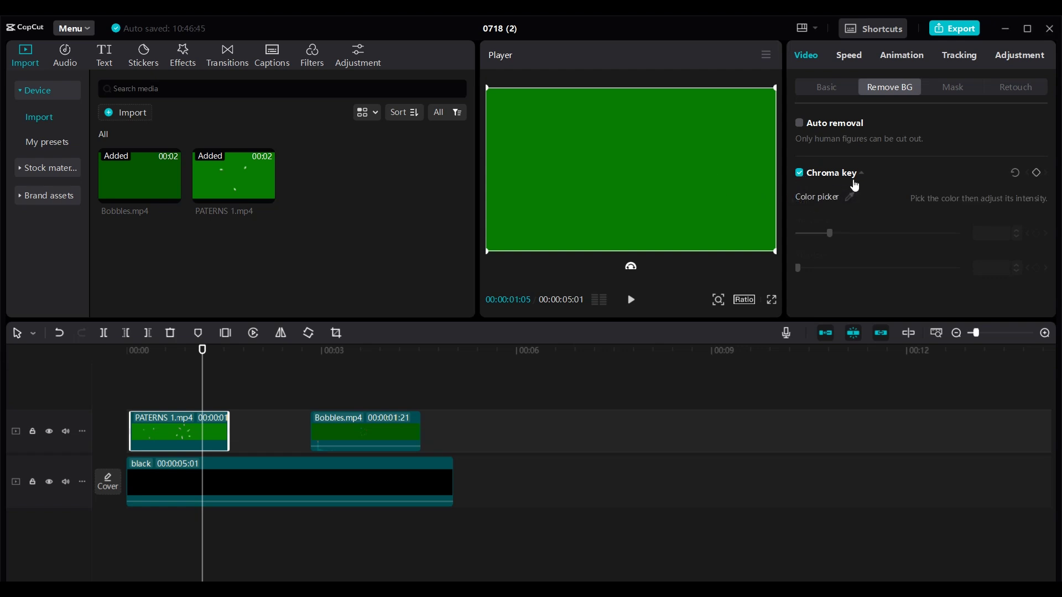
{"action": "left_click", "coordinate": [850, 197]}
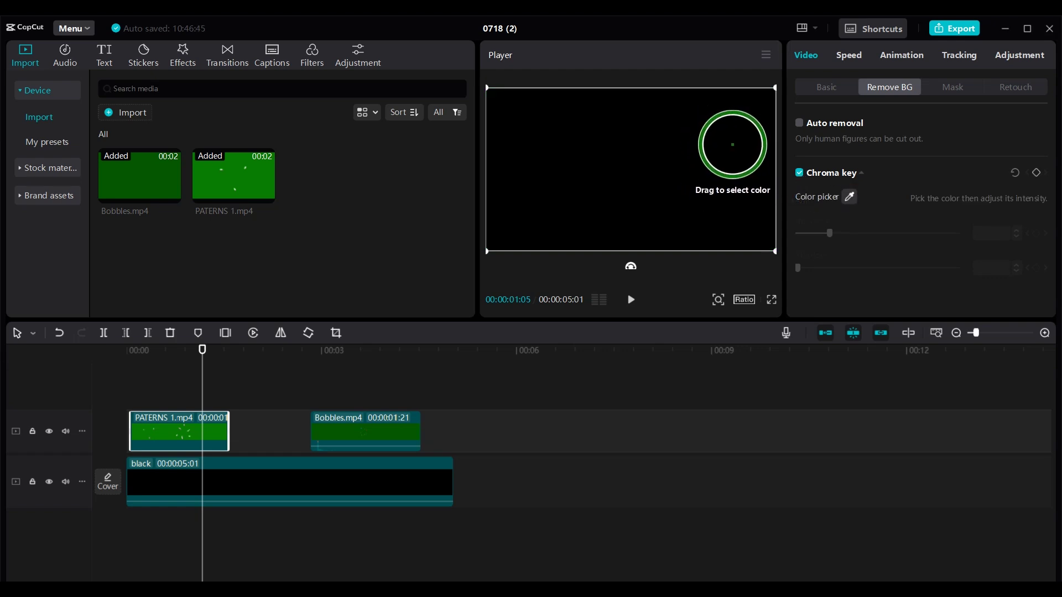
{"action": "left_click", "coordinate": [733, 141]}
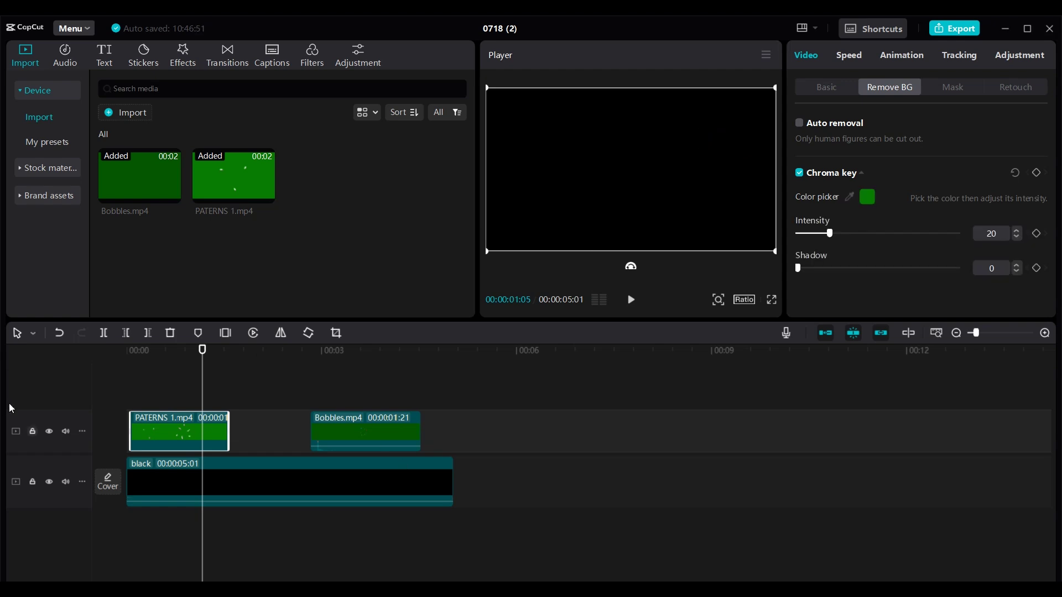
{"action": "left_click_drag", "start_coordinate": [154, 350], "coordinate": [180, 376]}
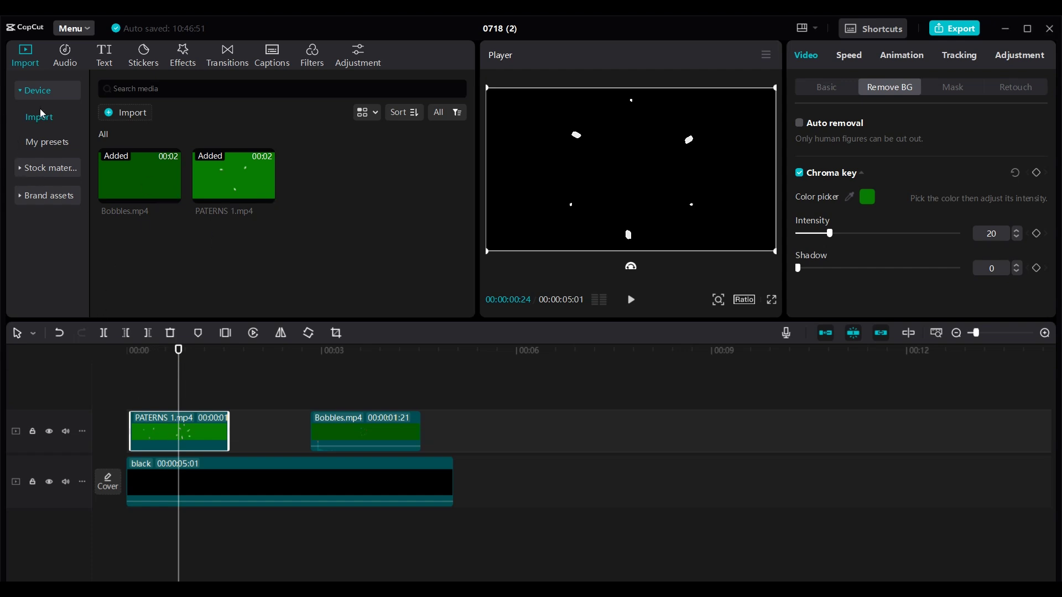
{"action": "left_click", "coordinate": [138, 115]}
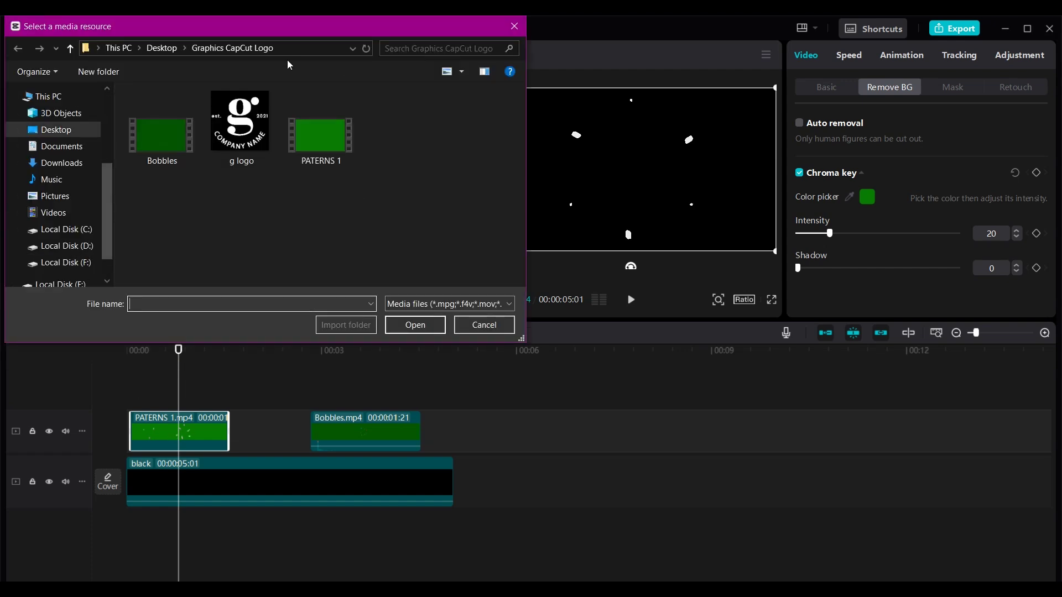
Import g logo.png and place it on a track above the particle clip.
{"action": "left_click", "coordinate": [243, 125]}
{"action": "left_click", "coordinate": [415, 325]}
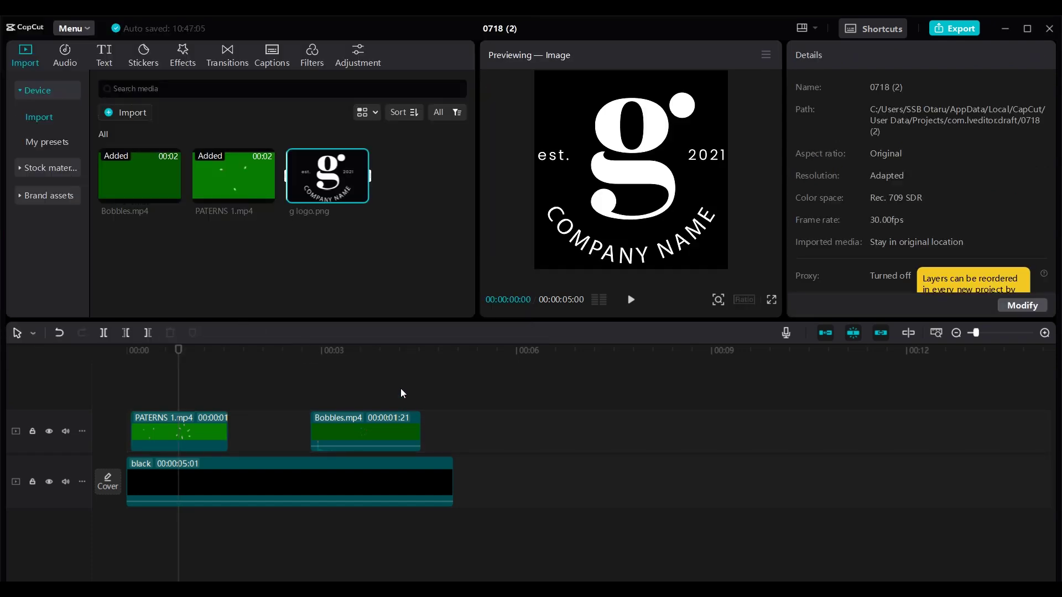
{"action": "mouse_move", "coordinate": [325, 183]}
{"action": "left_click_drag", "start_coordinate": [326, 183], "coordinate": [160, 397]}
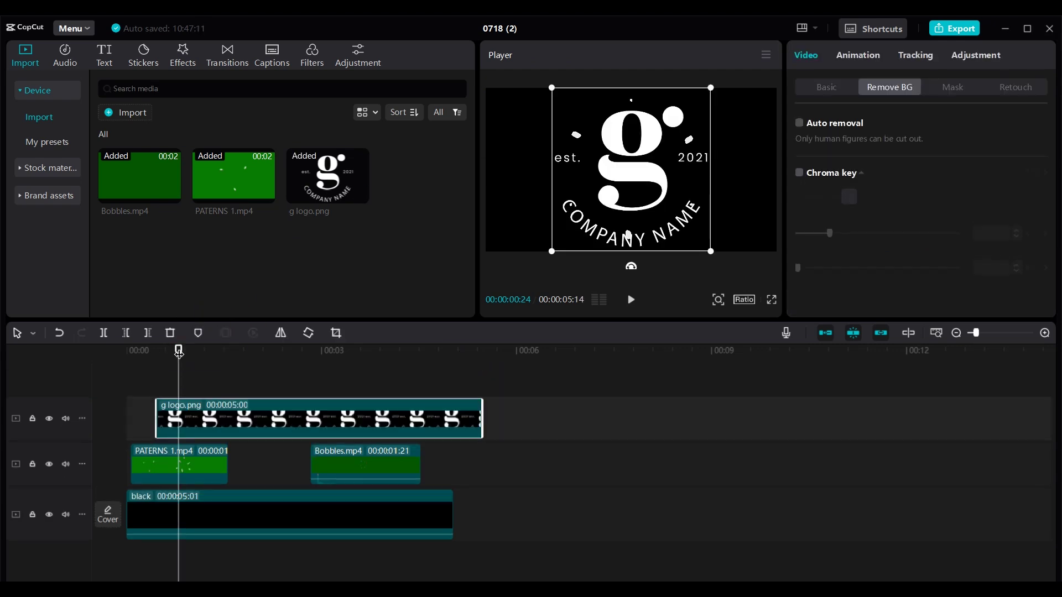
Scale the g logo to 41% and preview the opening frames.
{"action": "left_click_drag", "start_coordinate": [178, 353], "coordinate": [196, 352]}
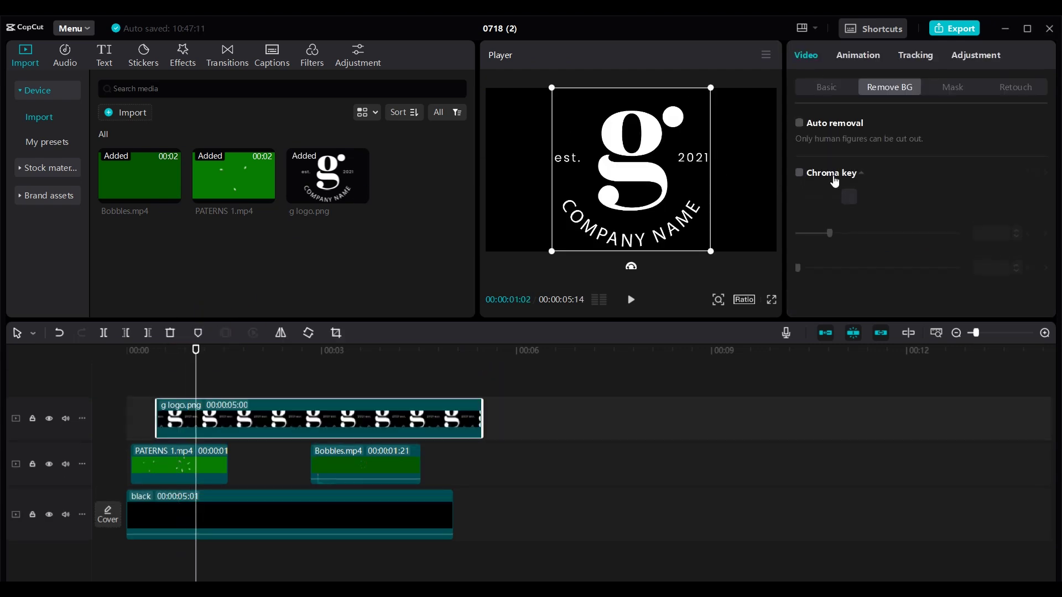
{"action": "left_click", "coordinate": [827, 88]}
{"action": "left_click_drag", "start_coordinate": [829, 160], "coordinate": [812, 161]}
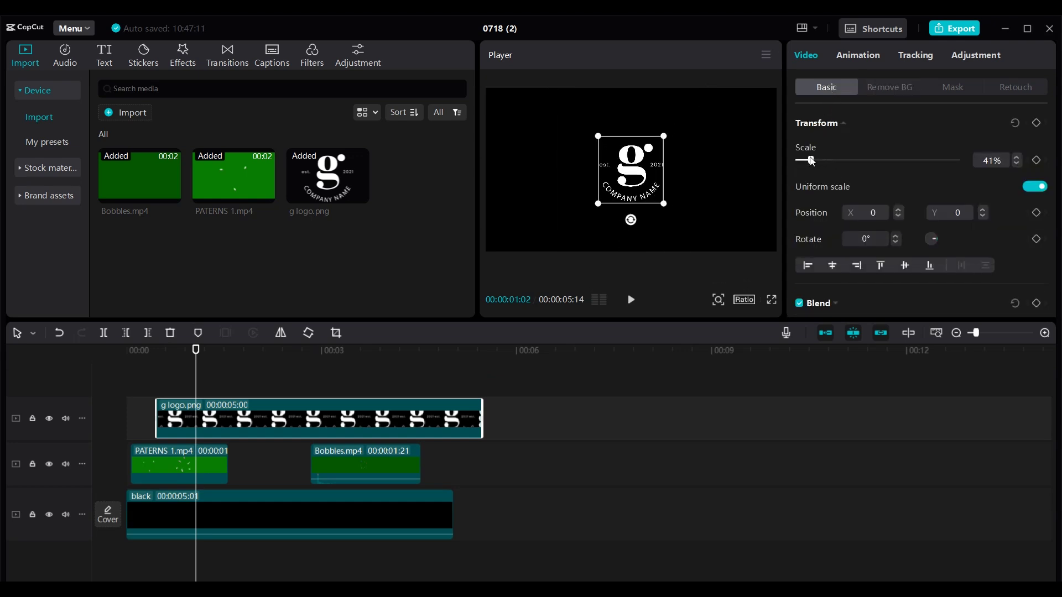
{"action": "left_click", "coordinate": [250, 450]}
{"action": "mouse_move", "coordinate": [145, 353]}
{"action": "left_mouse_down"}
{"action": "mouse_move", "coordinate": [126, 352]}
{"action": "mouse_move", "coordinate": [164, 351]}
{"action": "left_mouse_up"}
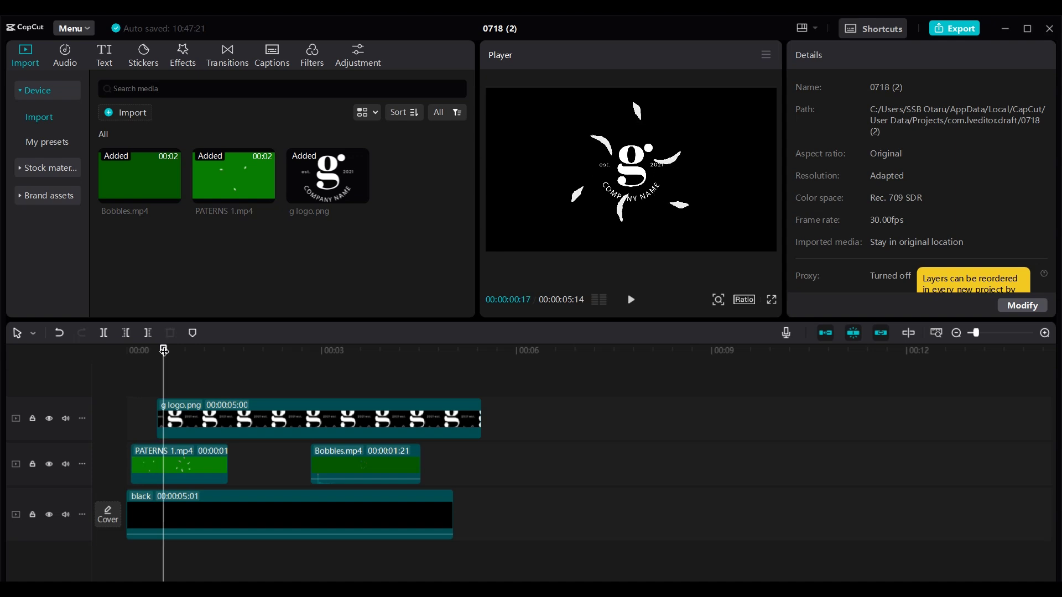
Give the g logo clip the Zoom 2 entrance animation lasting 0.5s.
{"action": "left_click", "coordinate": [267, 430]}
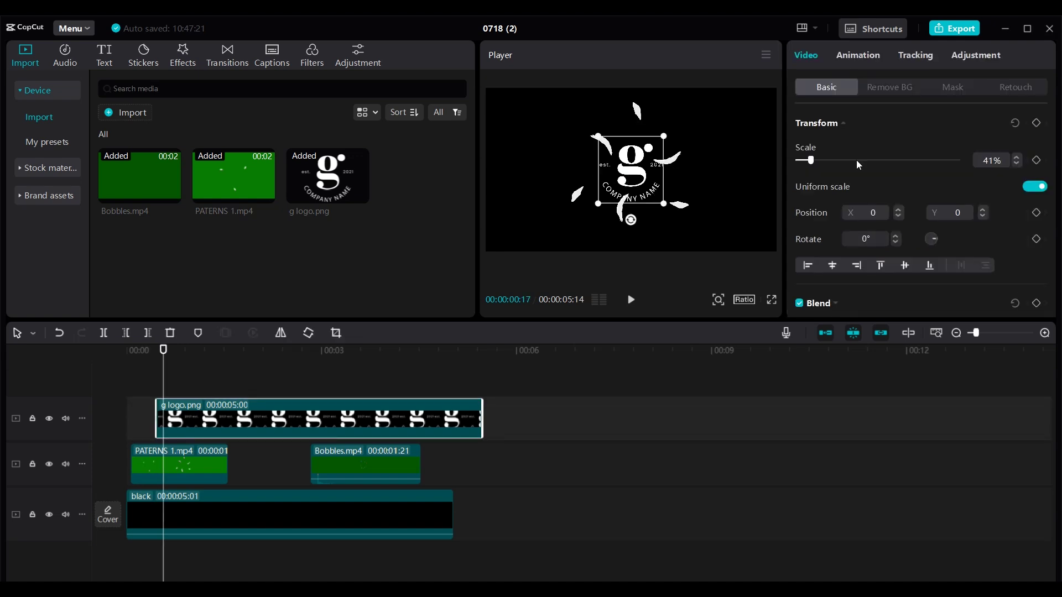
{"action": "left_click", "coordinate": [863, 56]}
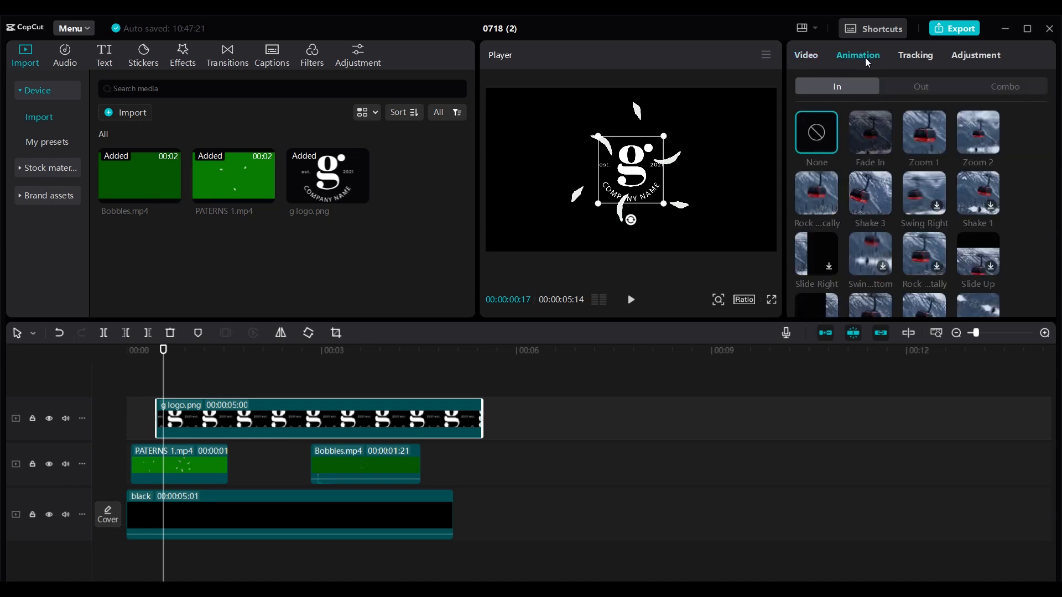
{"action": "left_click", "coordinate": [983, 134]}
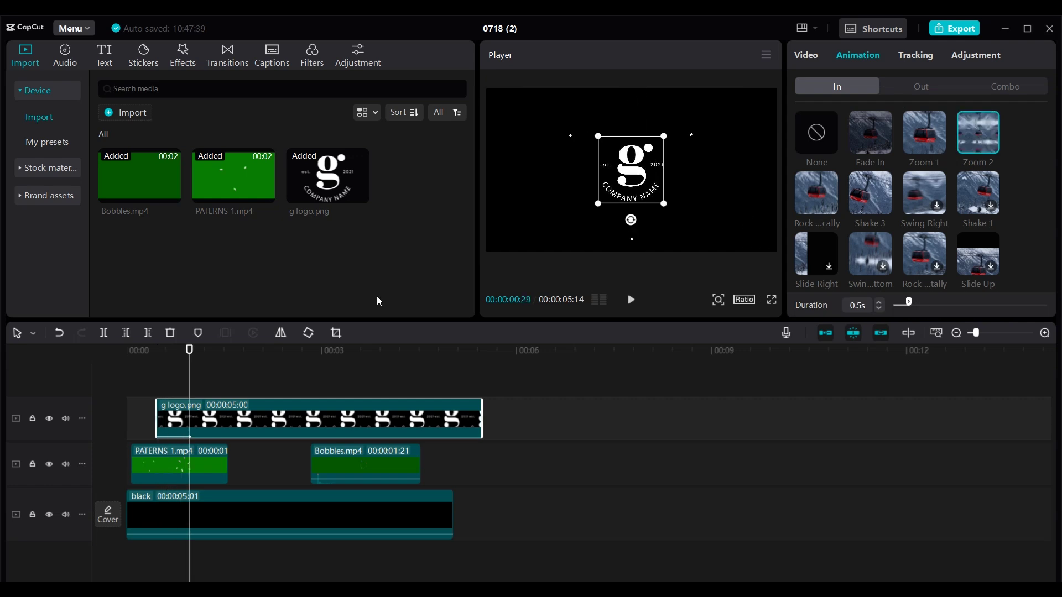
Play the intro from the start to check the logo zoom-in.
{"action": "left_click_drag", "start_coordinate": [189, 350], "coordinate": [81, 385]}
{"action": "key", "text": "space"}
{"action": "key", "text": "space"}
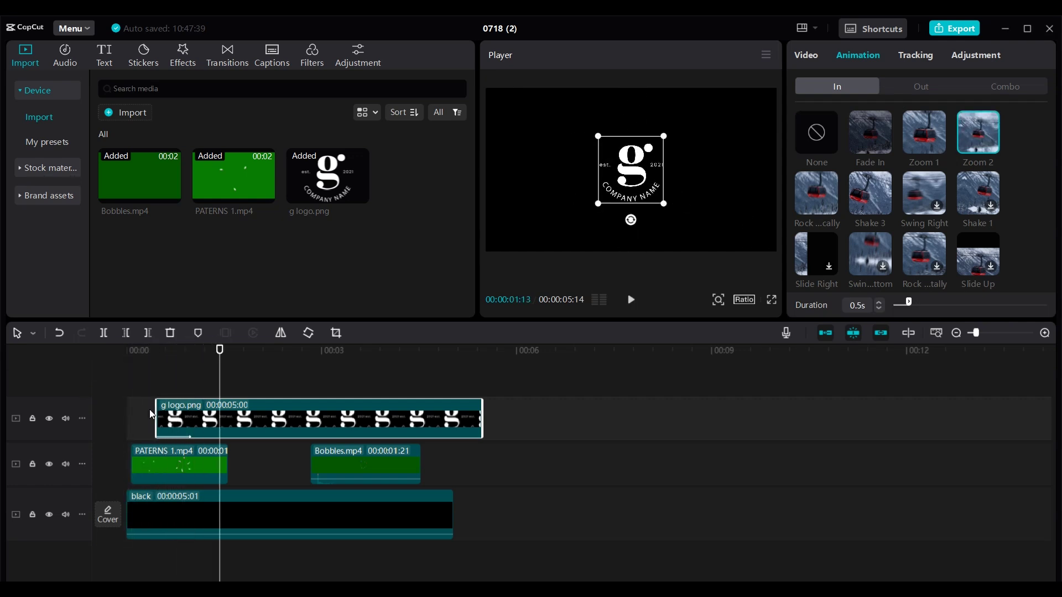
{"action": "left_click", "coordinate": [462, 457]}
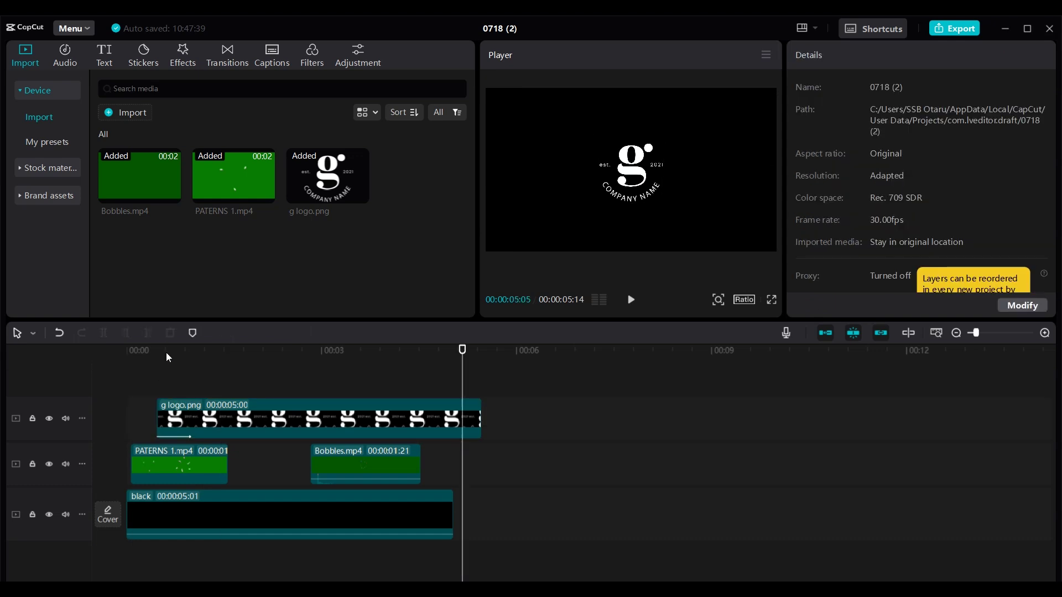
{"action": "left_click_drag", "start_coordinate": [166, 353], "coordinate": [105, 354]}
{"action": "key", "text": "space"}
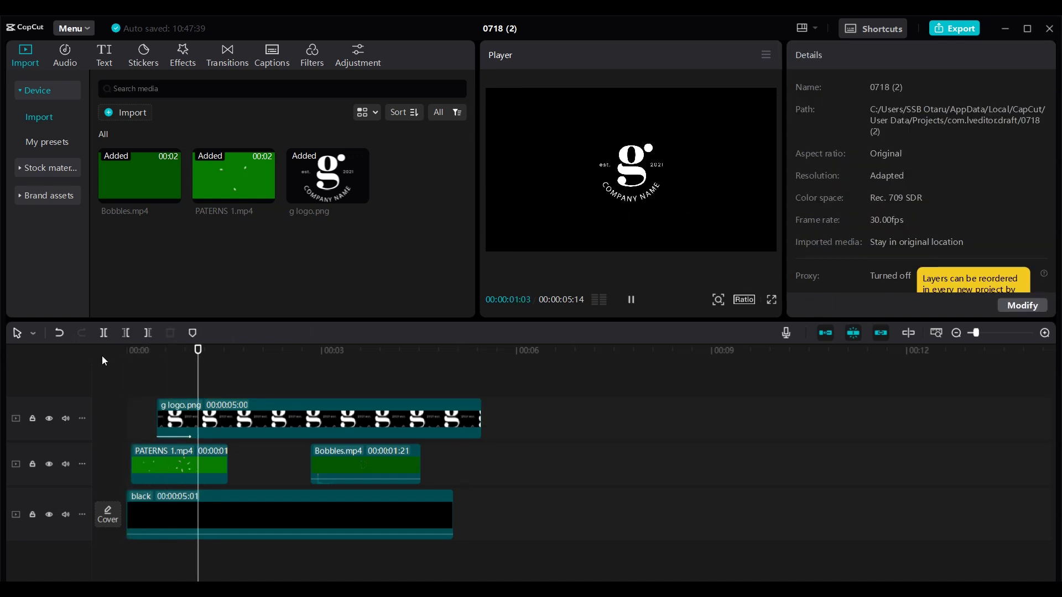
{"action": "key", "text": "space"}
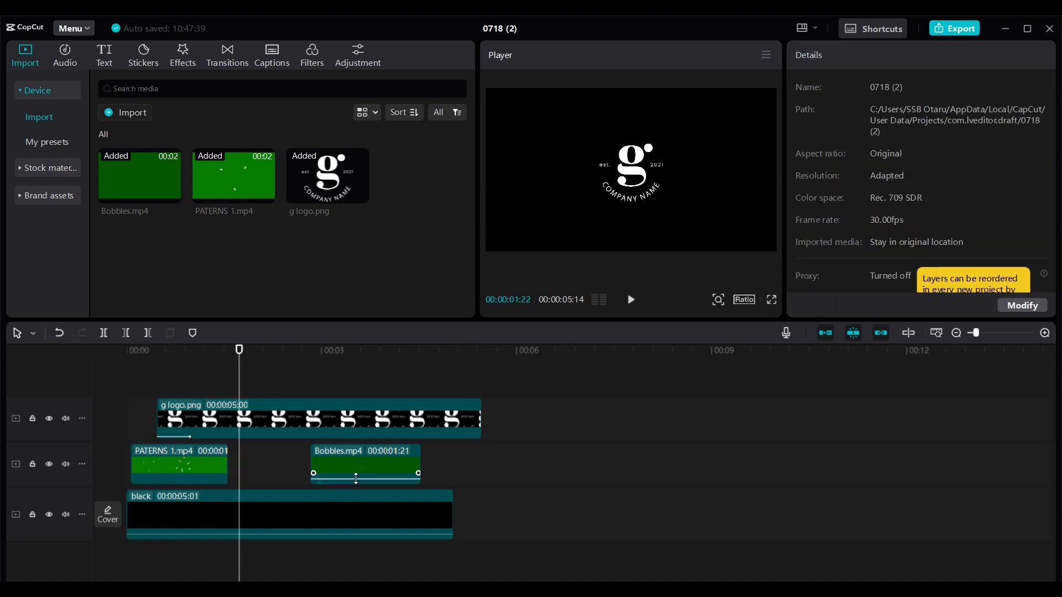
{"action": "left_click", "coordinate": [377, 468]}
Move Bobbles.mp4 to a new top track, chroma-key its green, and align its start with the logo.
{"action": "left_click_drag", "start_coordinate": [377, 466], "coordinate": [230, 384]}
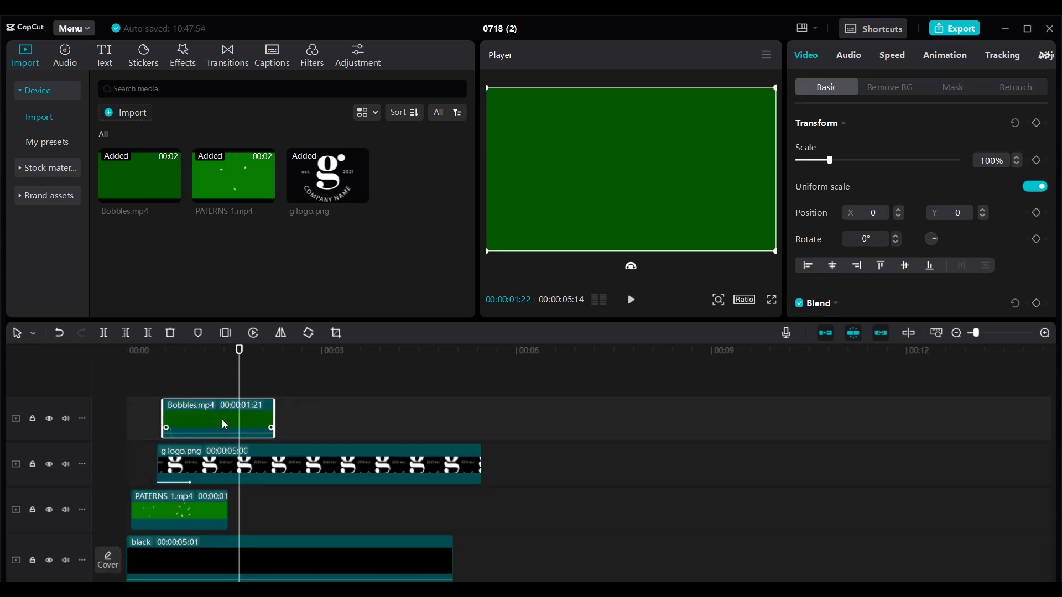
{"action": "left_click", "coordinate": [893, 88]}
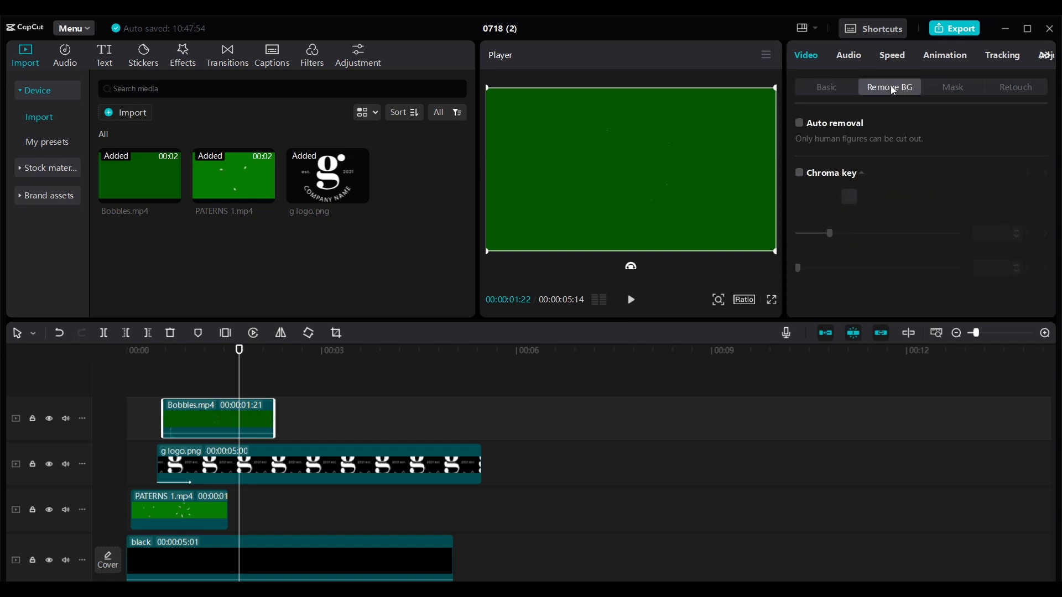
{"action": "left_click", "coordinate": [799, 173]}
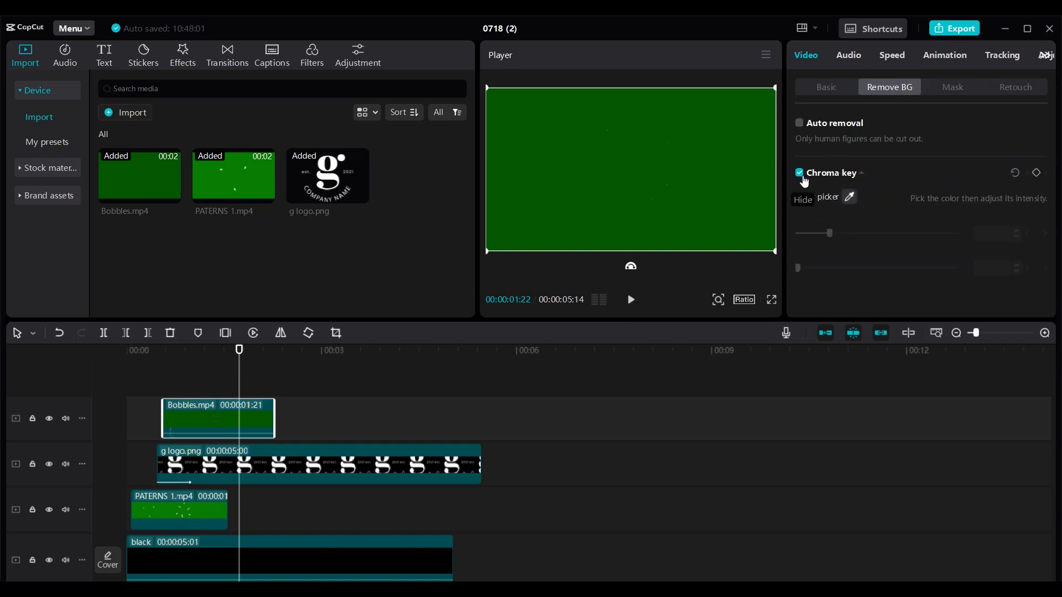
{"action": "left_click", "coordinate": [850, 197]}
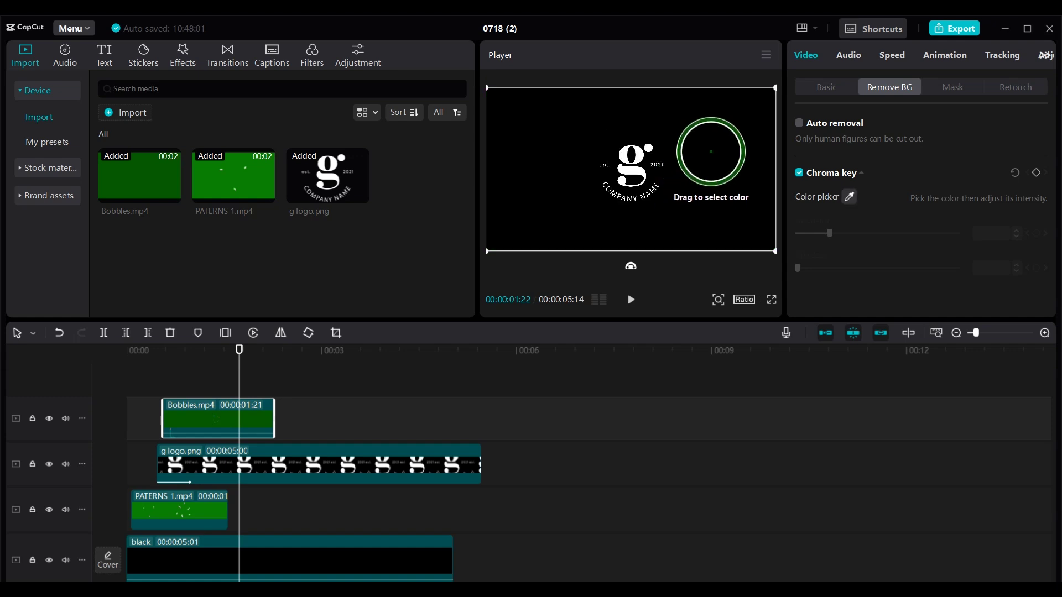
{"action": "left_click", "coordinate": [715, 149]}
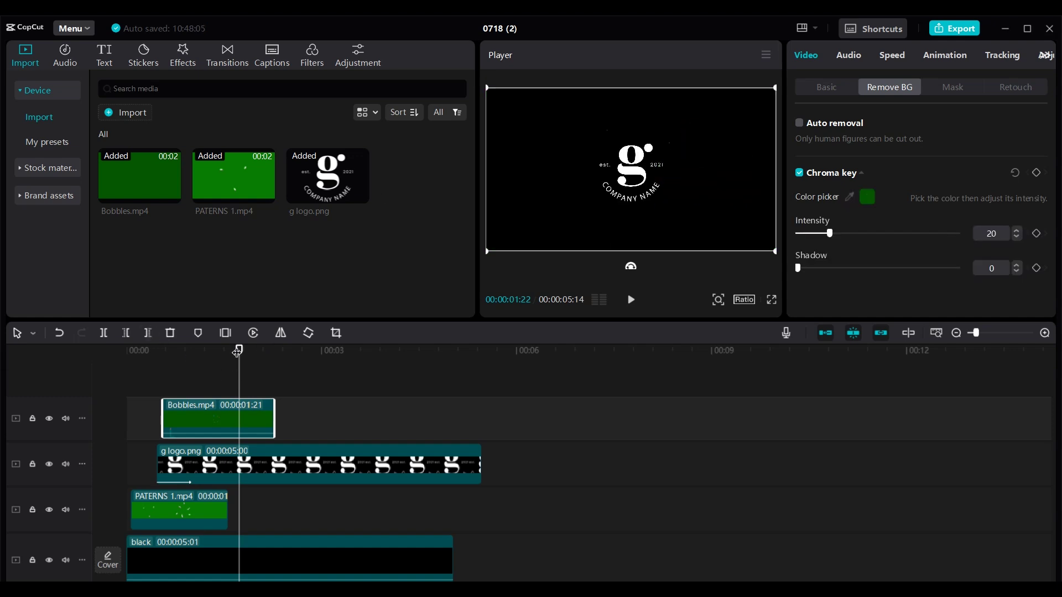
{"action": "left_click_drag", "start_coordinate": [238, 351], "coordinate": [185, 353]}
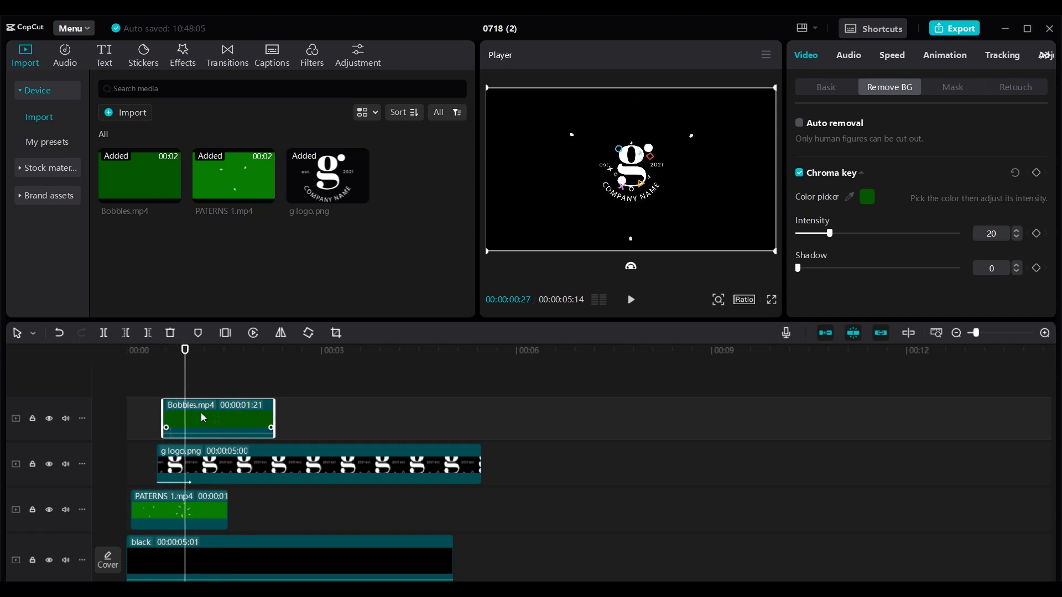
{"action": "left_click_drag", "start_coordinate": [196, 414], "coordinate": [192, 416]}
Preview the intro and shift Bobbles.mp4 slightly earlier.
{"action": "left_click_drag", "start_coordinate": [155, 353], "coordinate": [126, 353]}
{"action": "key", "text": "space"}
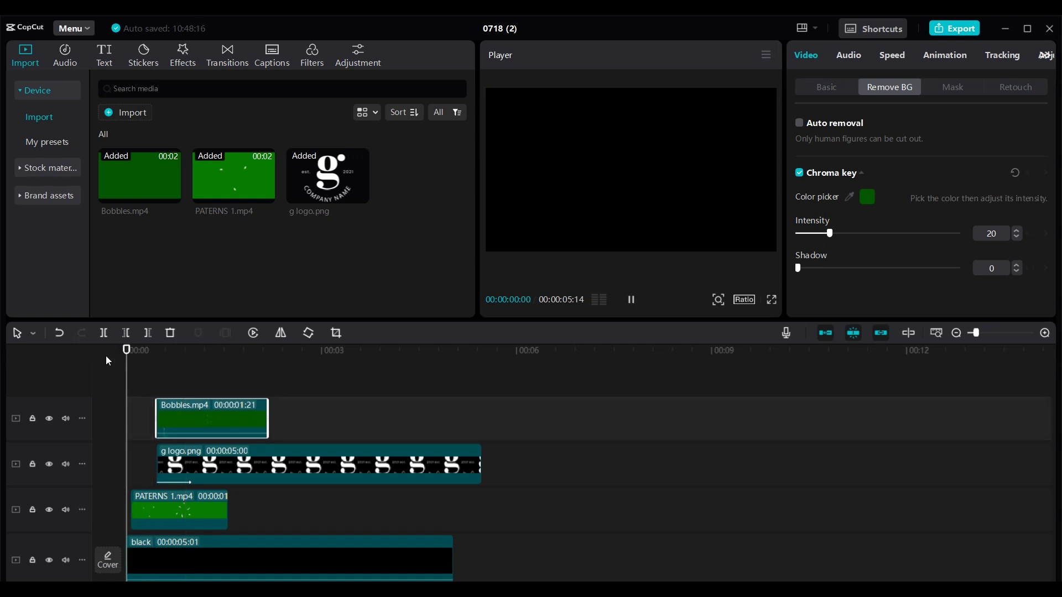
{"action": "key", "text": "space"}
{"action": "left_click", "coordinate": [207, 421]}
{"action": "left_click_drag", "start_coordinate": [197, 419], "coordinate": [188, 420]}
Replay the intro and trim the g logo clip to 00:00:04:17, ending with the black clip.
{"action": "left_click_drag", "start_coordinate": [141, 360], "coordinate": [76, 362]}
{"action": "key", "text": "space"}
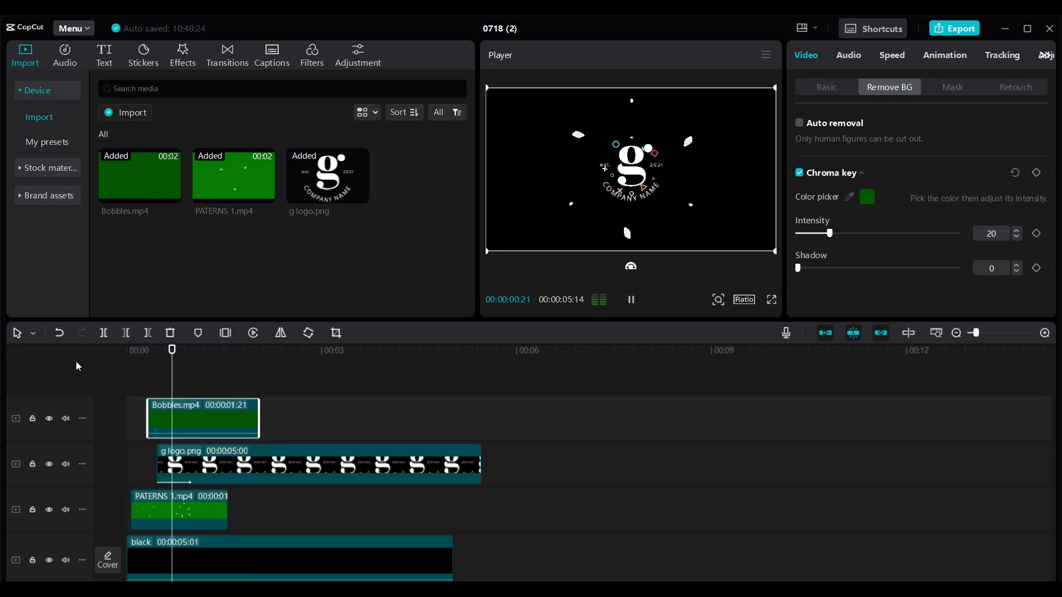
{"action": "key", "text": "space"}
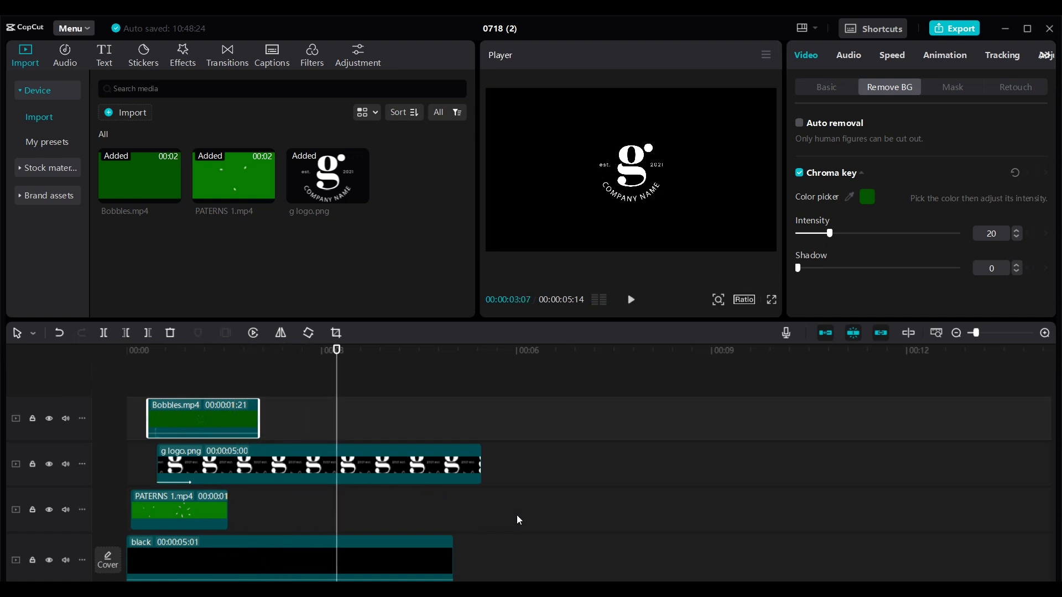
{"action": "left_click_drag", "start_coordinate": [480, 464], "coordinate": [449, 462]}
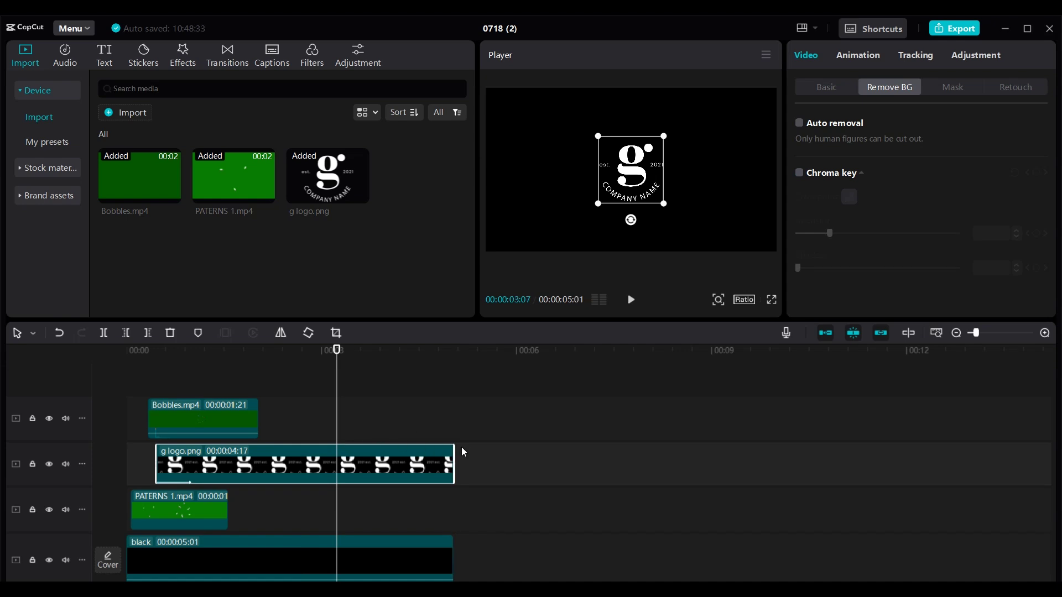
{"action": "left_click", "coordinate": [591, 517]}
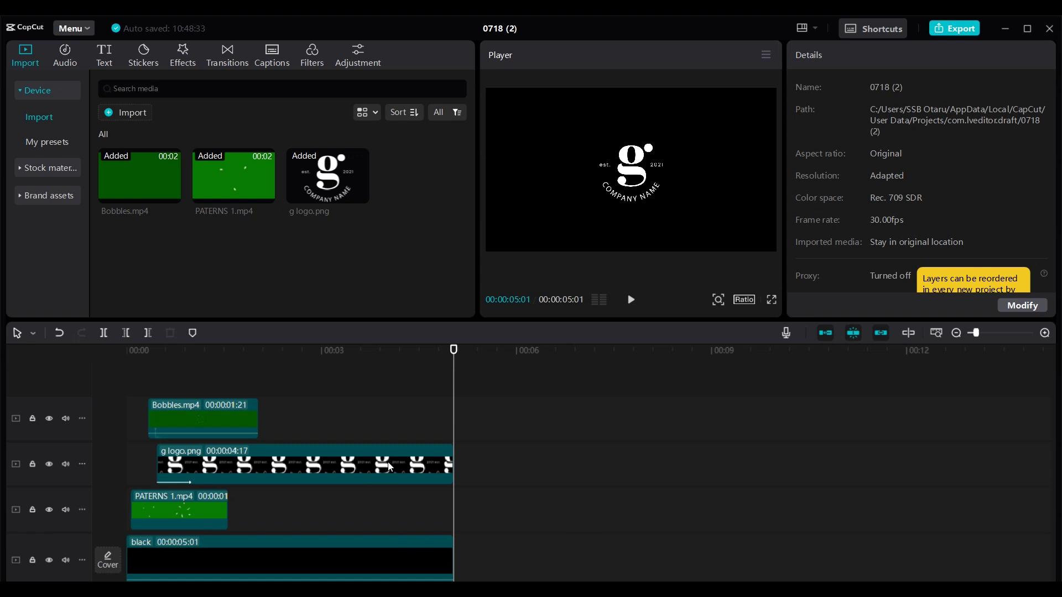
{"action": "left_click", "coordinate": [130, 358]}
{"action": "key", "text": "space"}
{"action": "key", "text": "space"}
{"action": "key", "text": "space"}
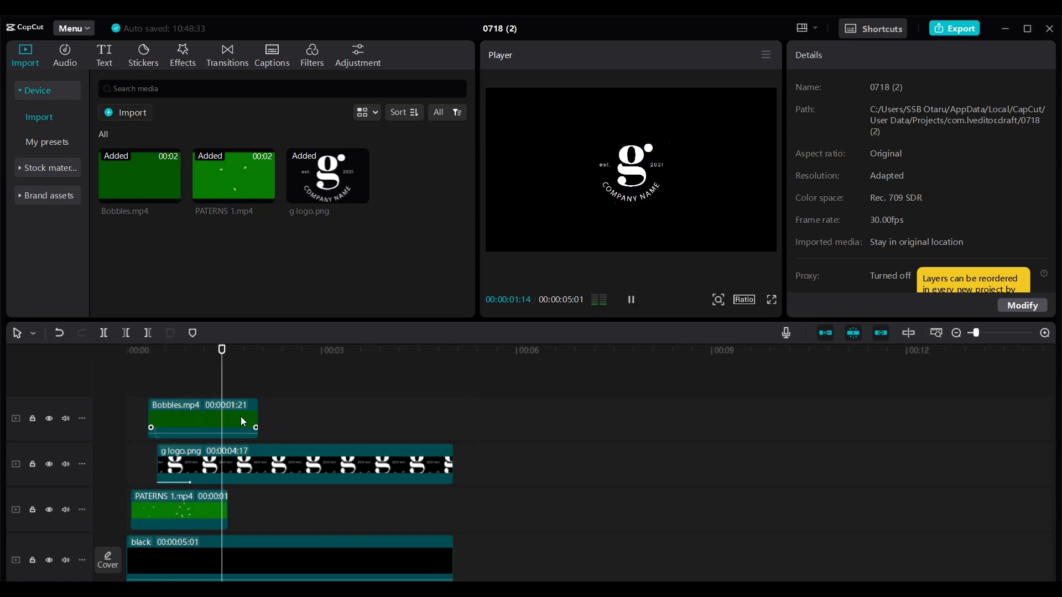
{"action": "key", "text": "space"}
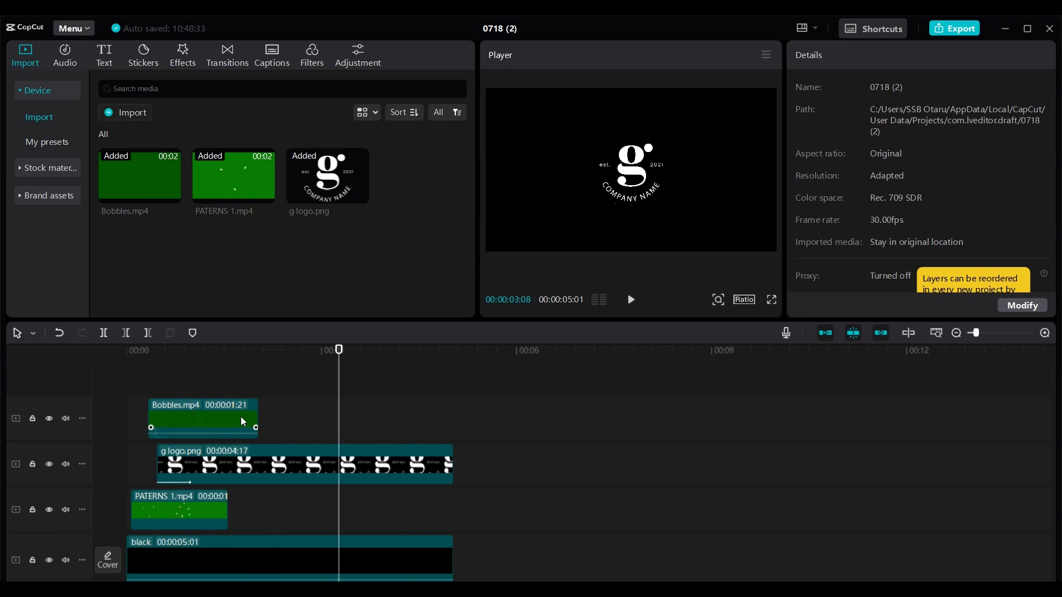
{"action": "key", "text": "space"}
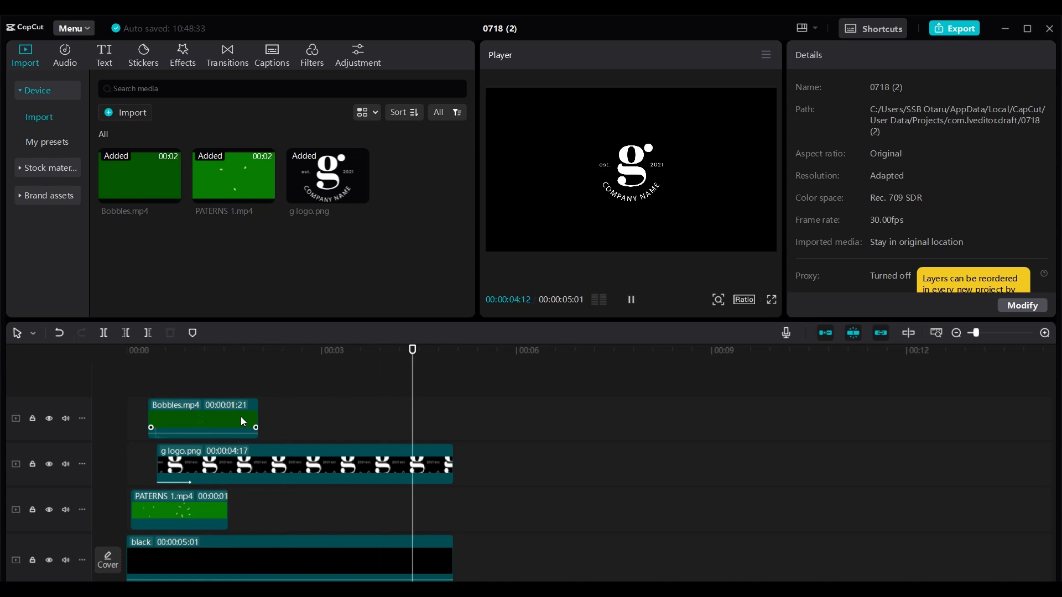
{"action": "key", "text": "space"}
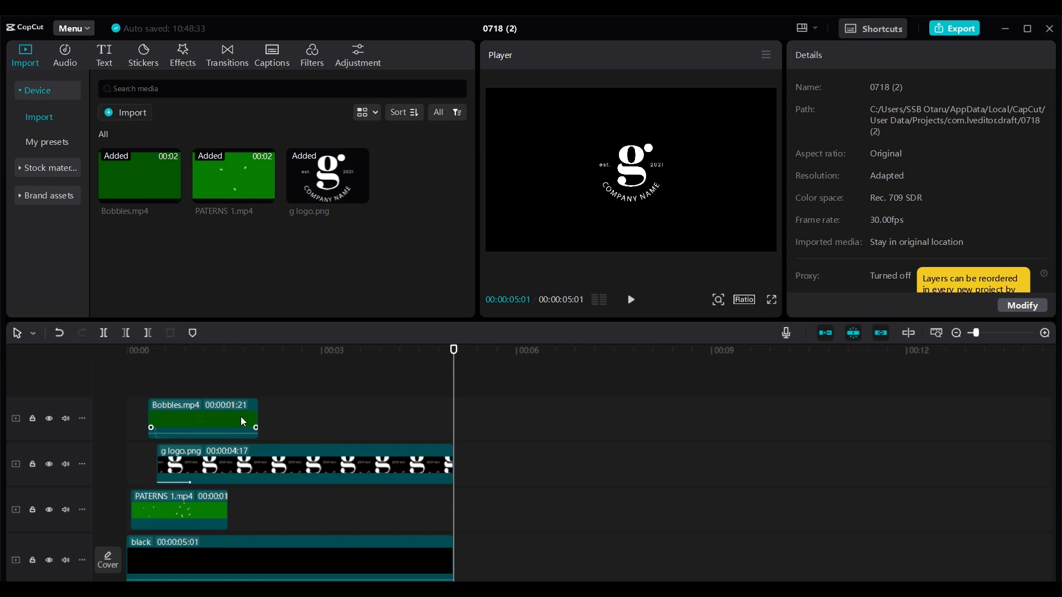
{"action": "key", "text": "space"}
{"action": "key", "text": "space"}
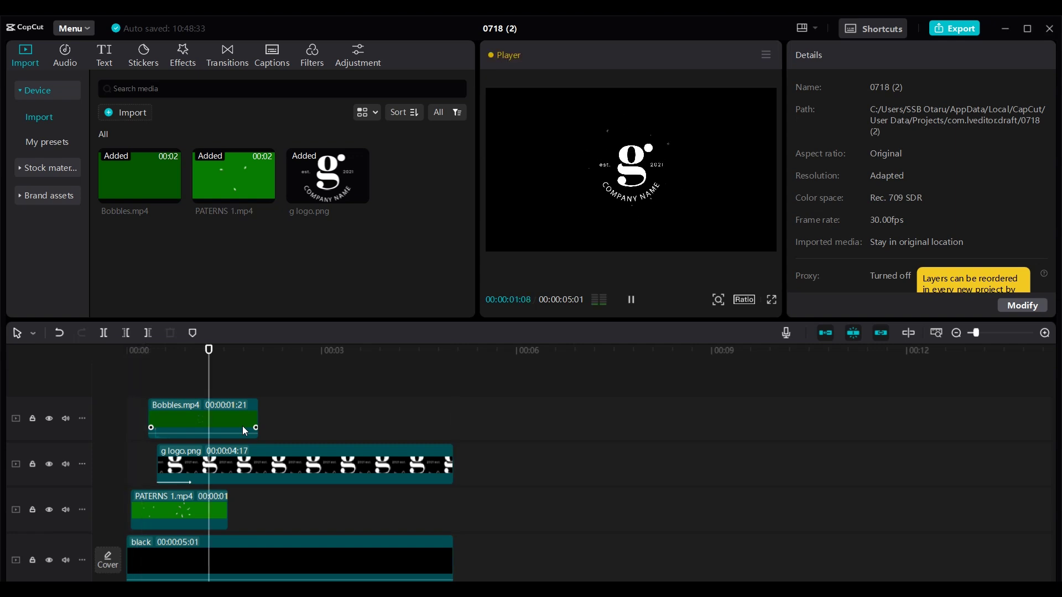